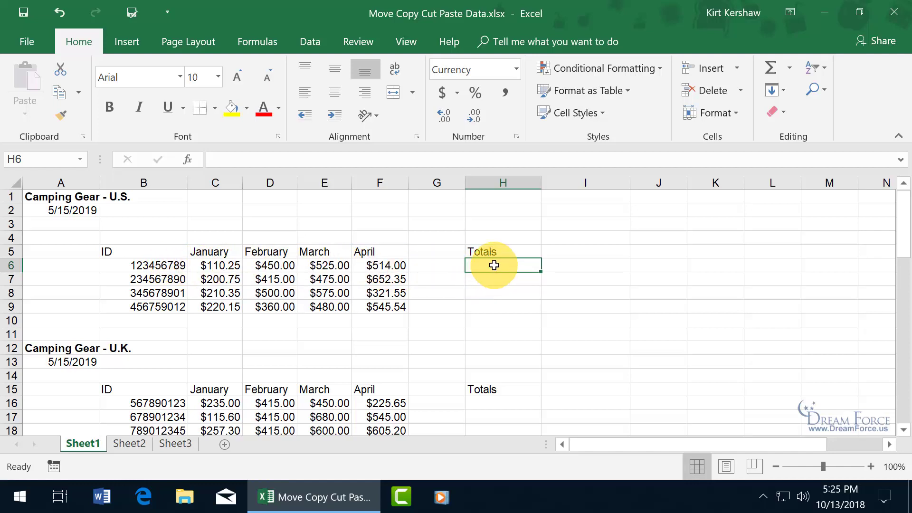
Use AutoSum in H6 to total the January to April values in C6:F6
click(255, 38)
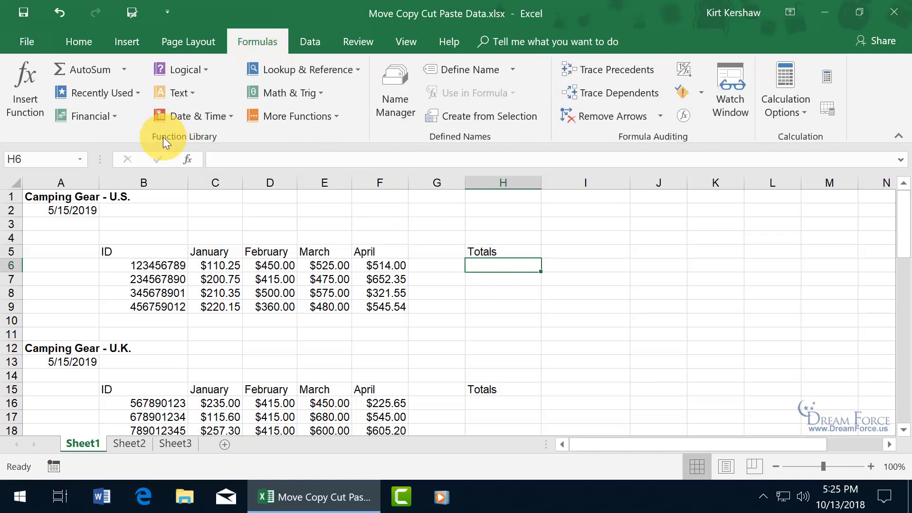
click(98, 72)
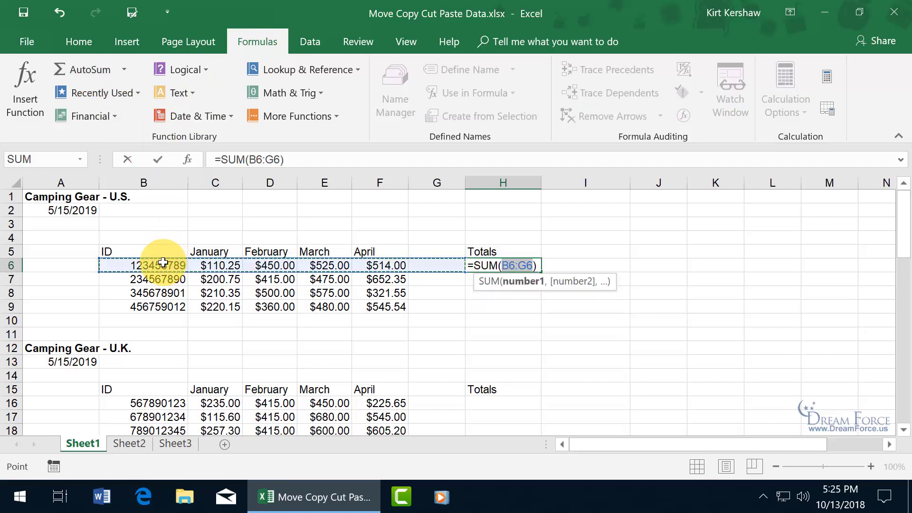
drag(214, 265, 375, 265)
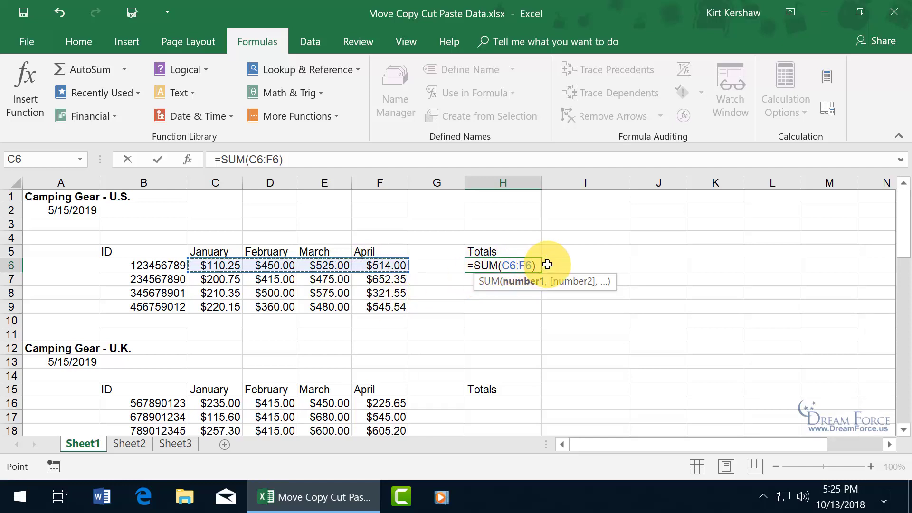
key(Return)
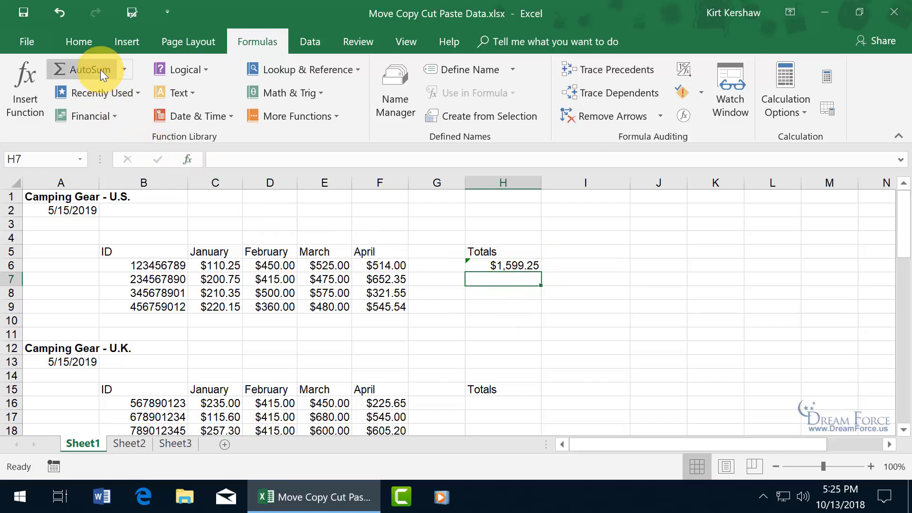
Fill the SUM formula from H6 down through H9
click(472, 294)
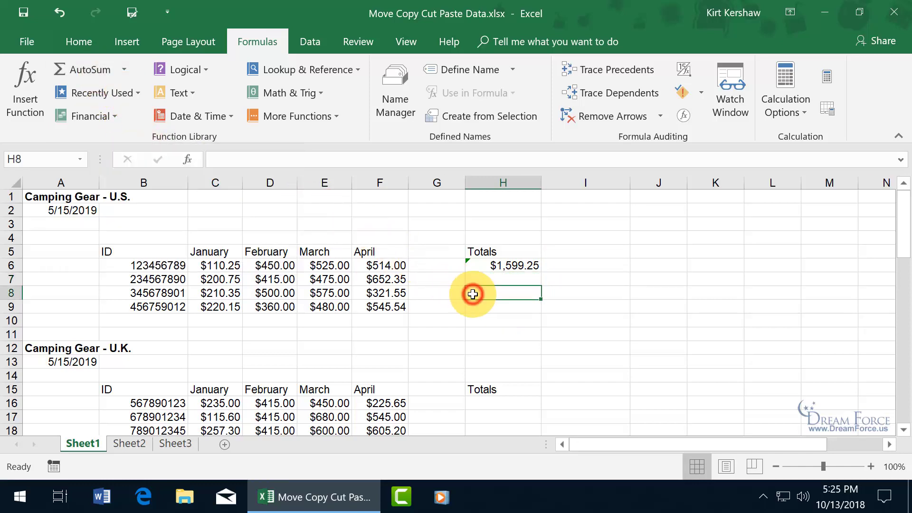
click(500, 279)
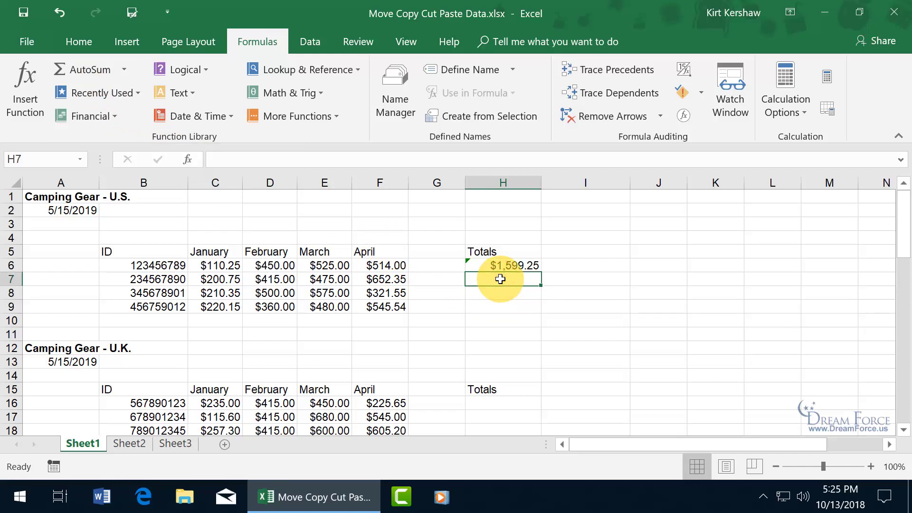
click(531, 266)
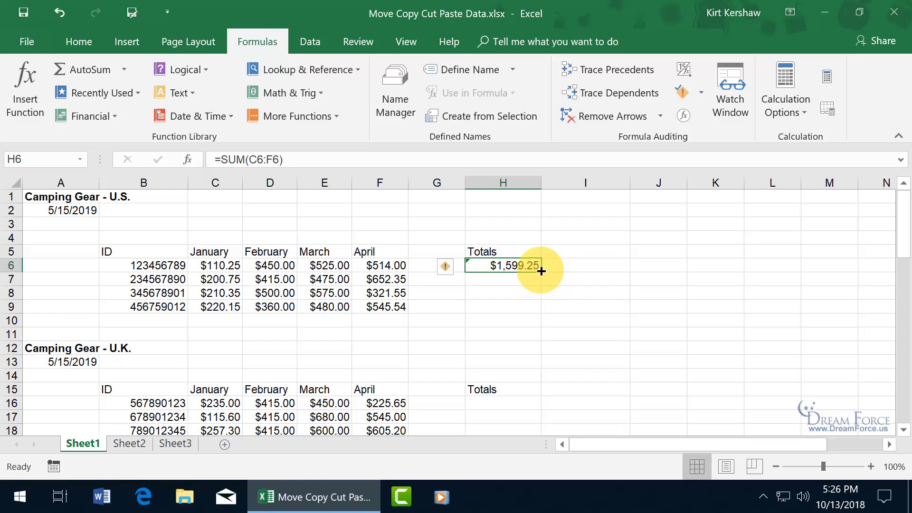
drag(541, 271, 546, 313)
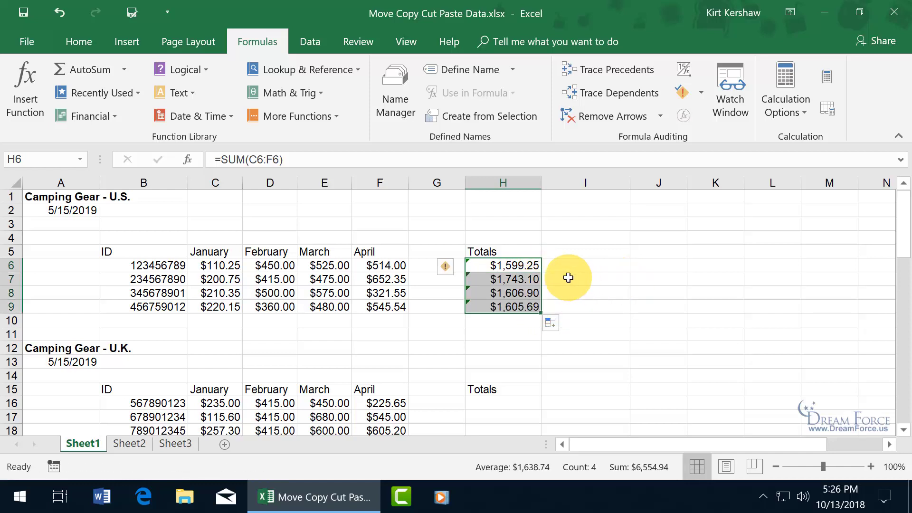
Check the filled formulas in H6:H9 and clear the totals from H7:H9
click(525, 266)
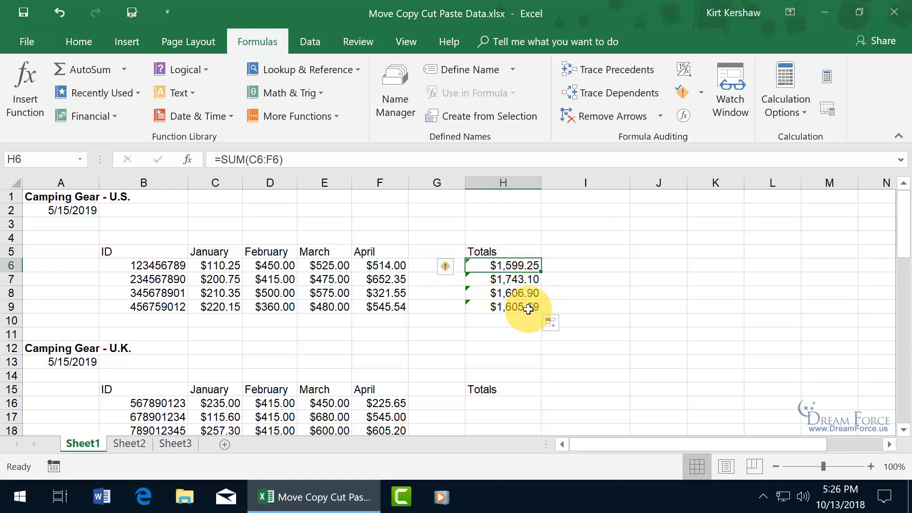
click(512, 280)
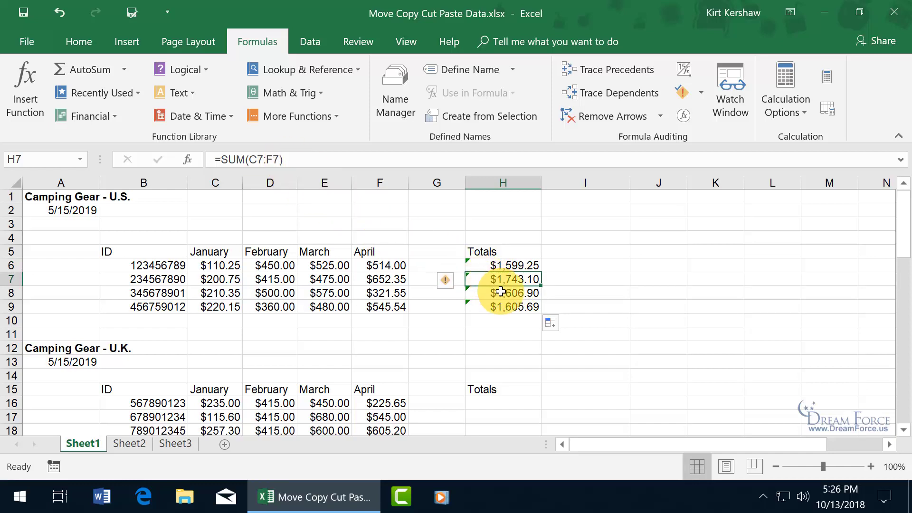
click(499, 293)
click(489, 306)
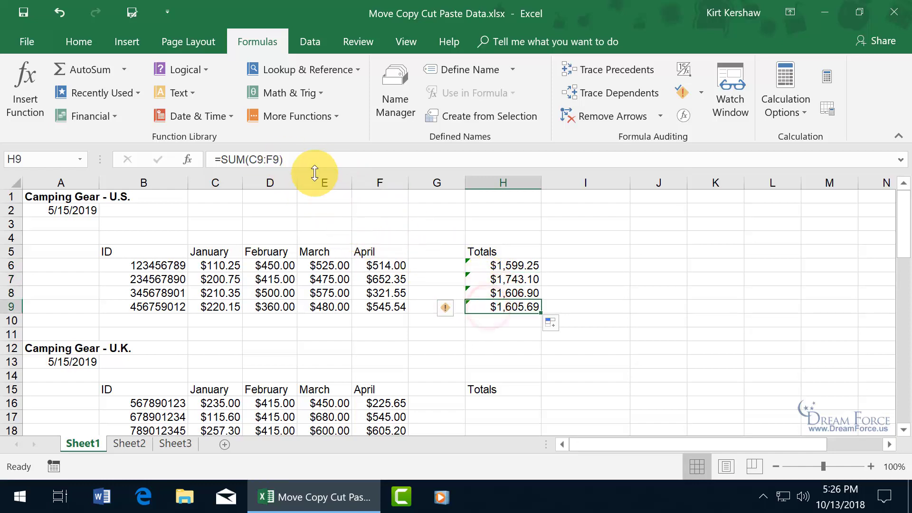
drag(525, 280, 529, 305)
key(Delete)
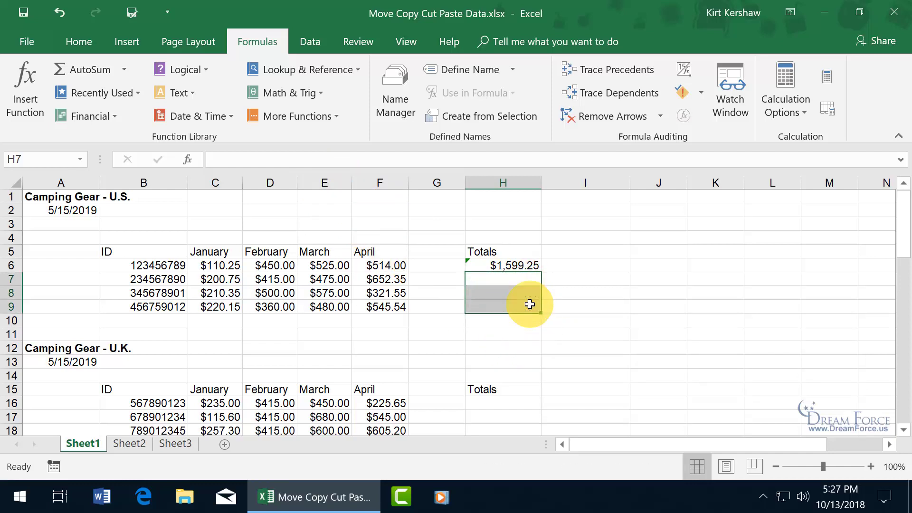
Copy the SUM formula cell H6 to the clipboard
click(524, 264)
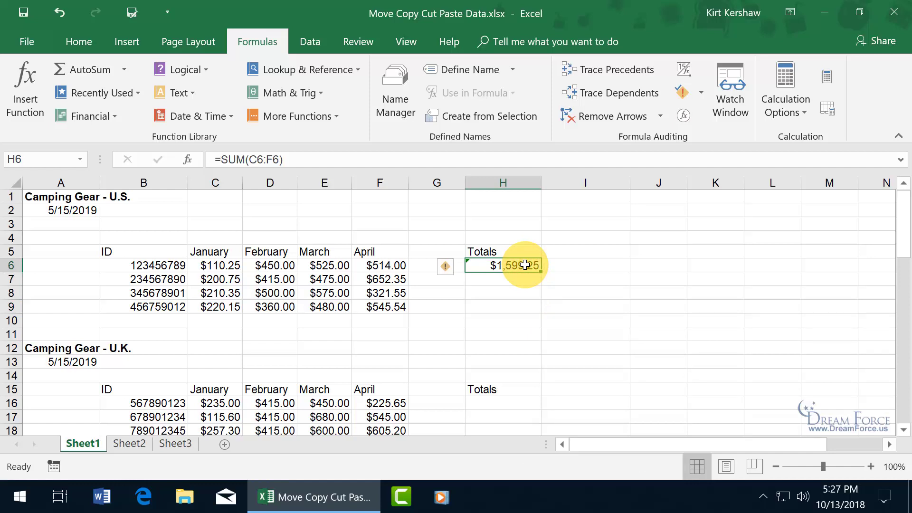
right_click(525, 265)
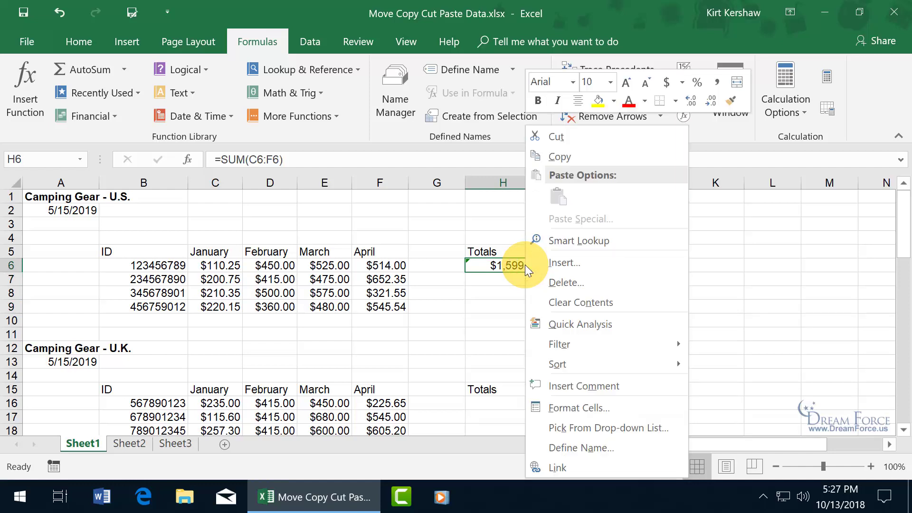
click(573, 160)
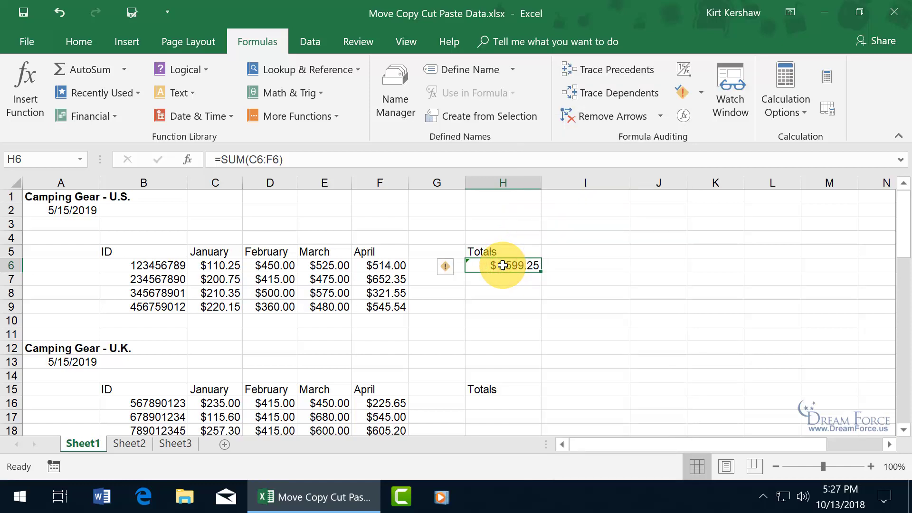
click(73, 41)
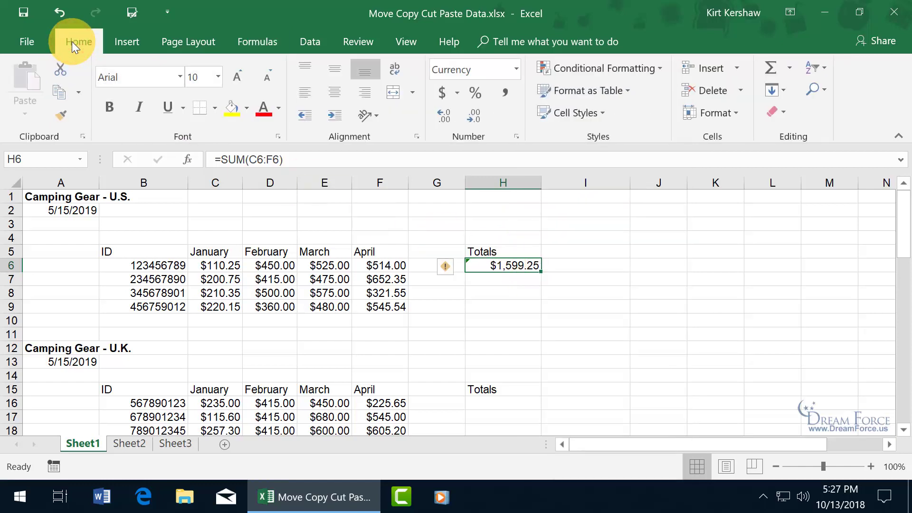
click(61, 94)
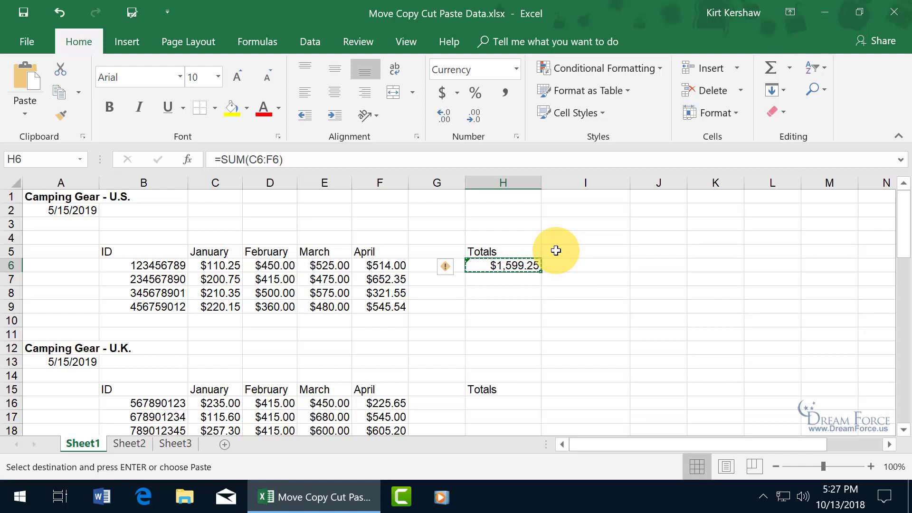
Preview pasting the copied total into H7 and review the available paste options without applying one
click(519, 278)
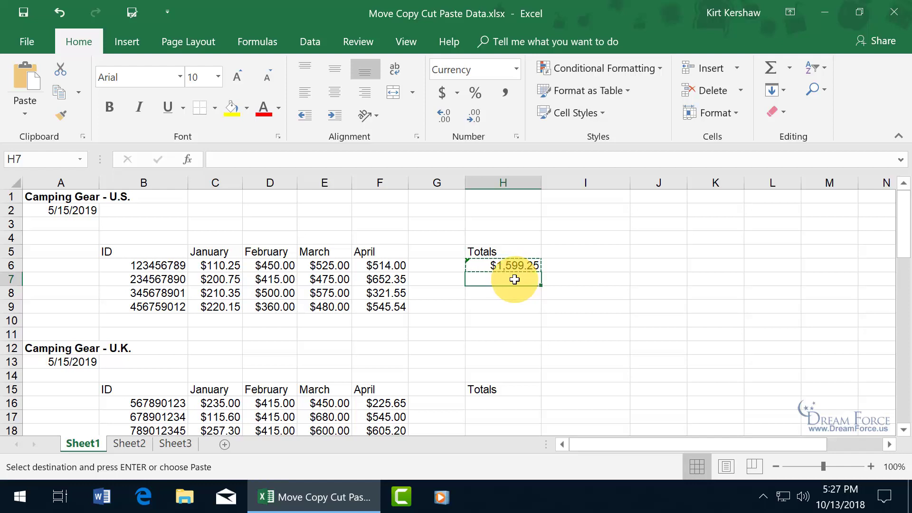
right_click(515, 279)
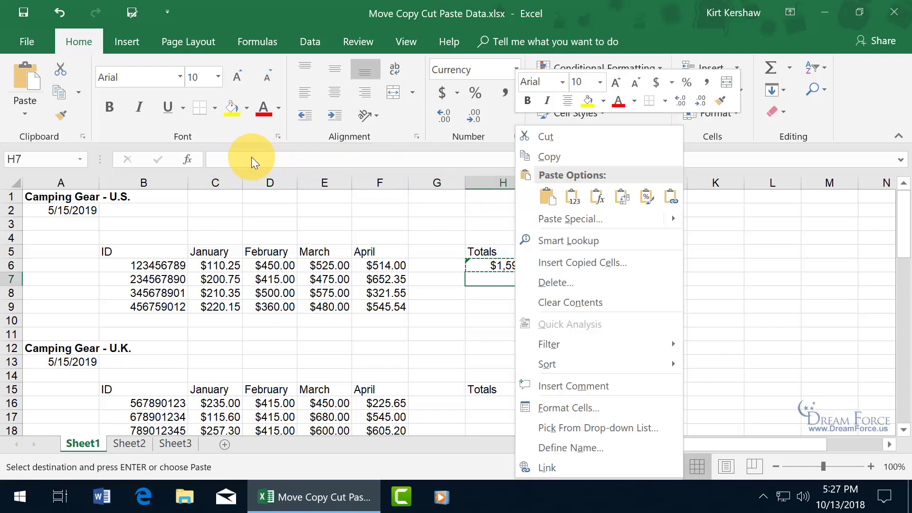
click(546, 198)
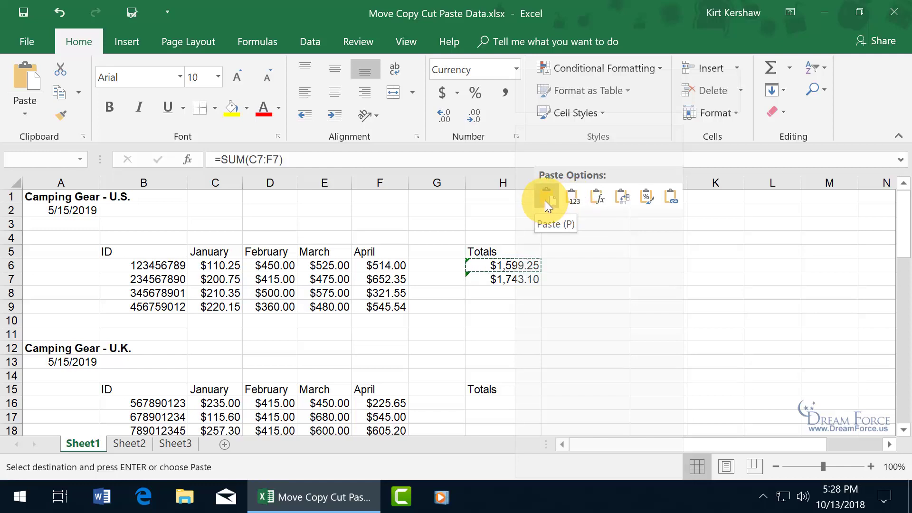
key(Escape)
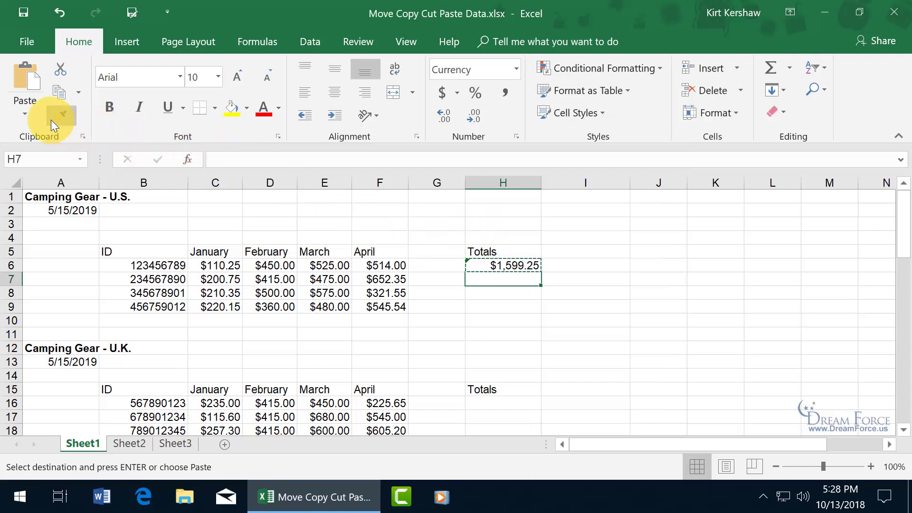
click(25, 110)
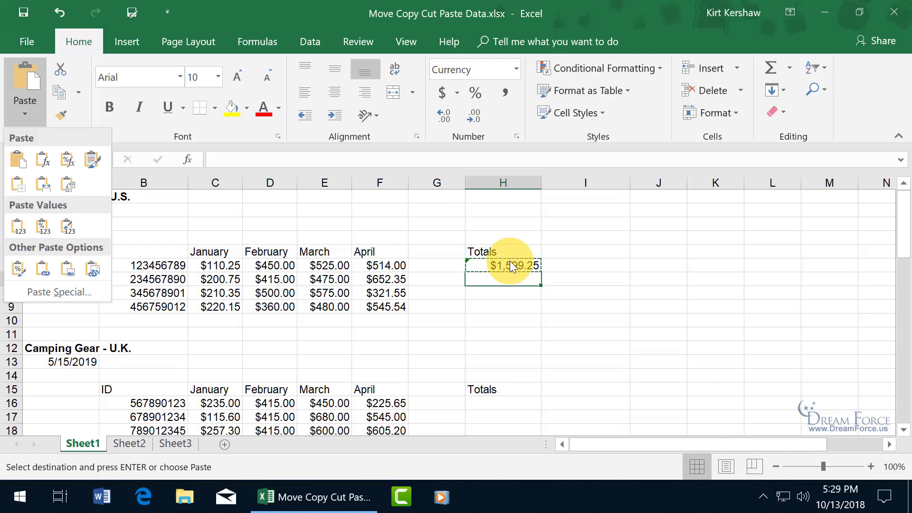
click(498, 275)
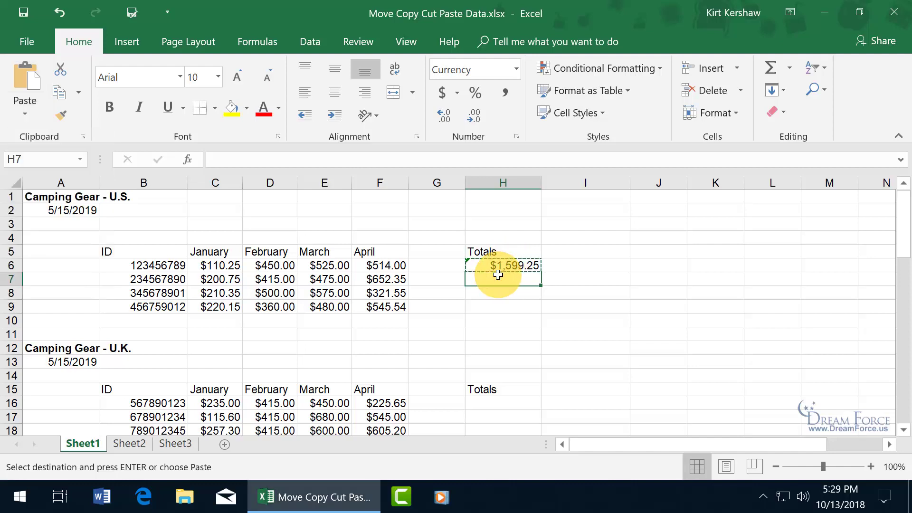
Paste the copied total into H7 and change the paste format to Picture
key(ctrl+v)
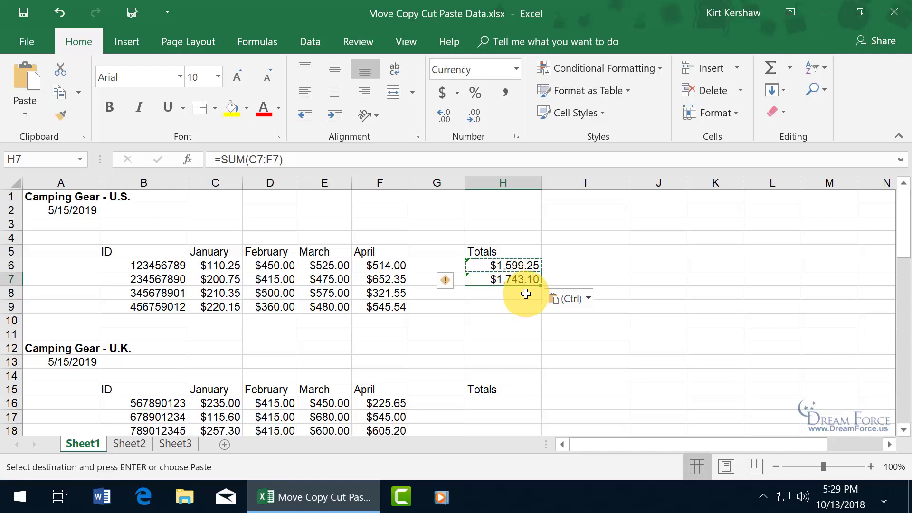
click(580, 299)
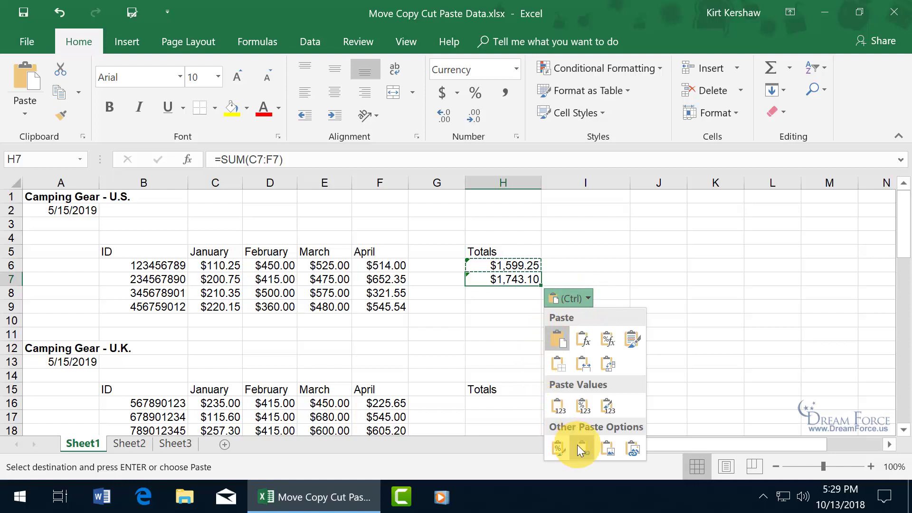
click(605, 448)
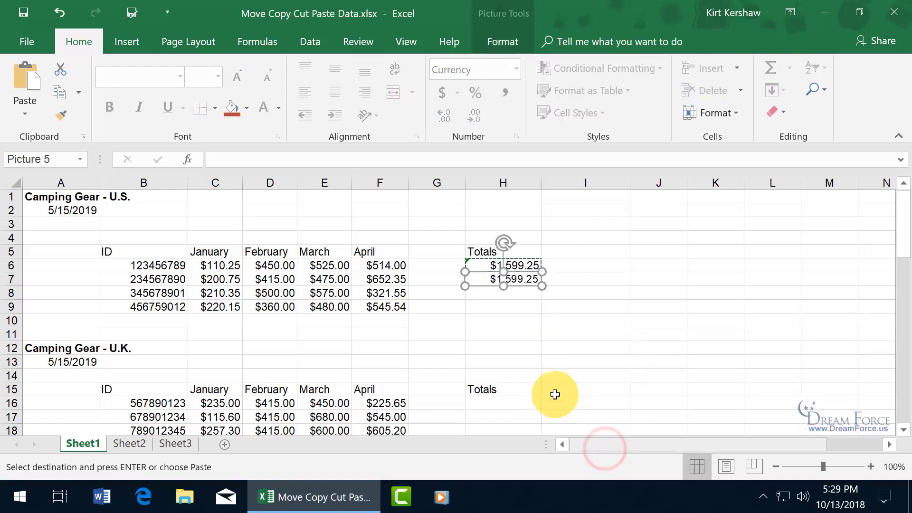
click(498, 295)
click(501, 280)
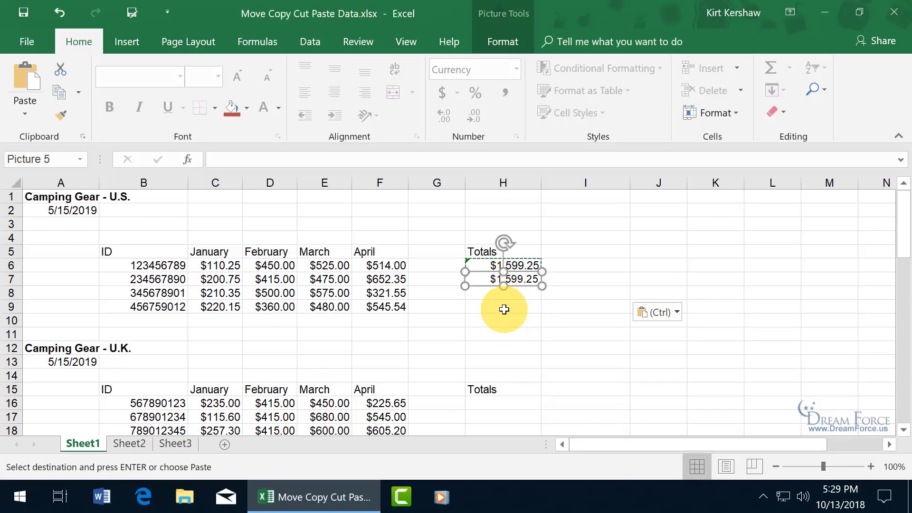
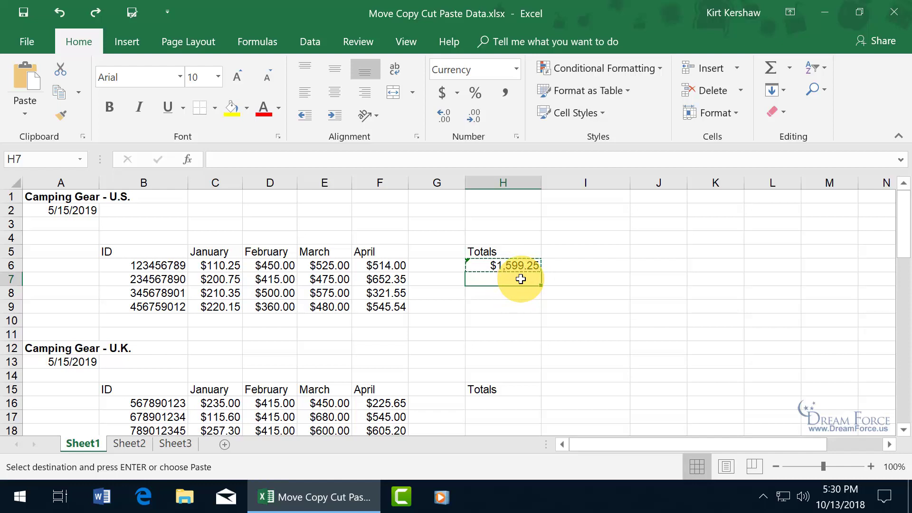
Paste the copied SUM formula into H7:H9 and H16:H19 together to fill both Totals columns
drag(521, 279, 522, 304)
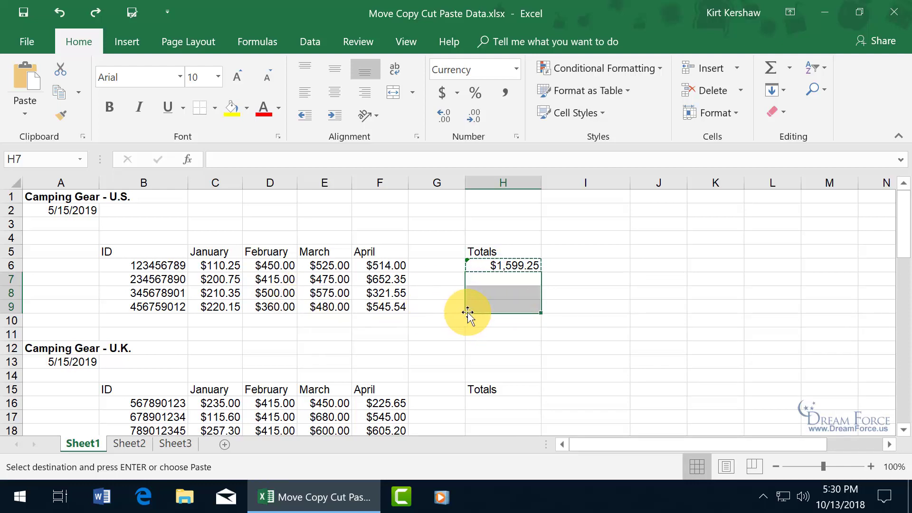
scroll(447, 361, down, 1)
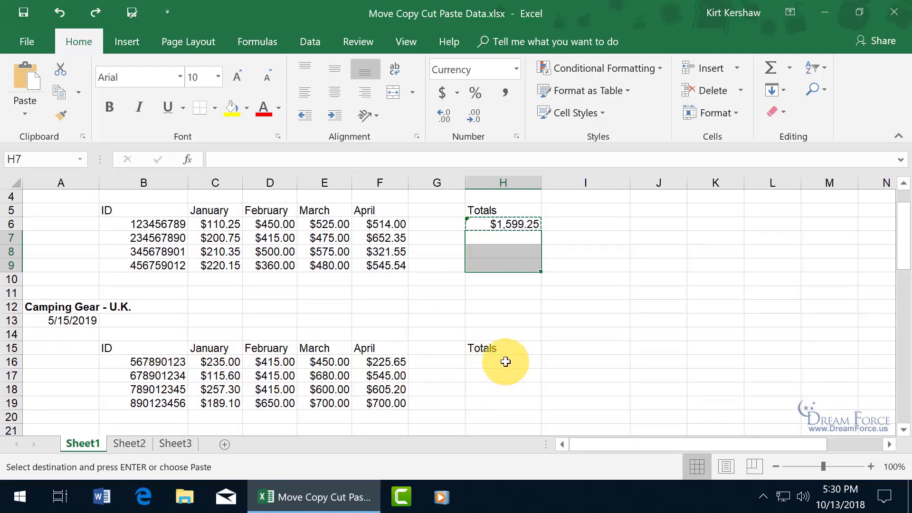
drag(504, 362, 507, 401)
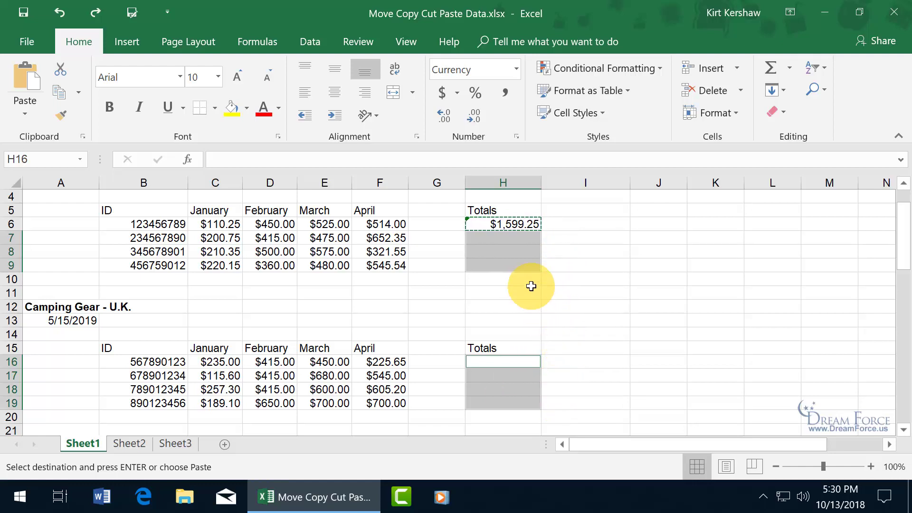
key(ctrl+v)
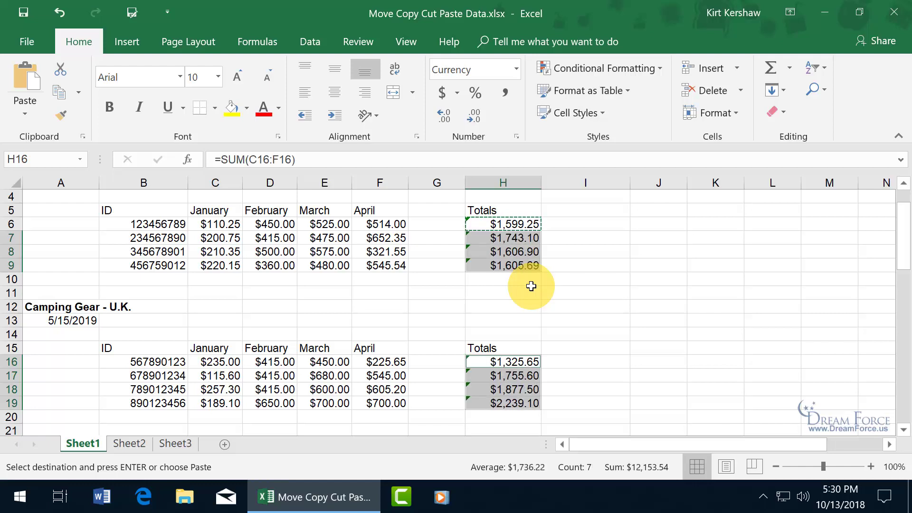
Compare the SUM formulas in H6 and H16, and end the copy mode on H6
click(512, 225)
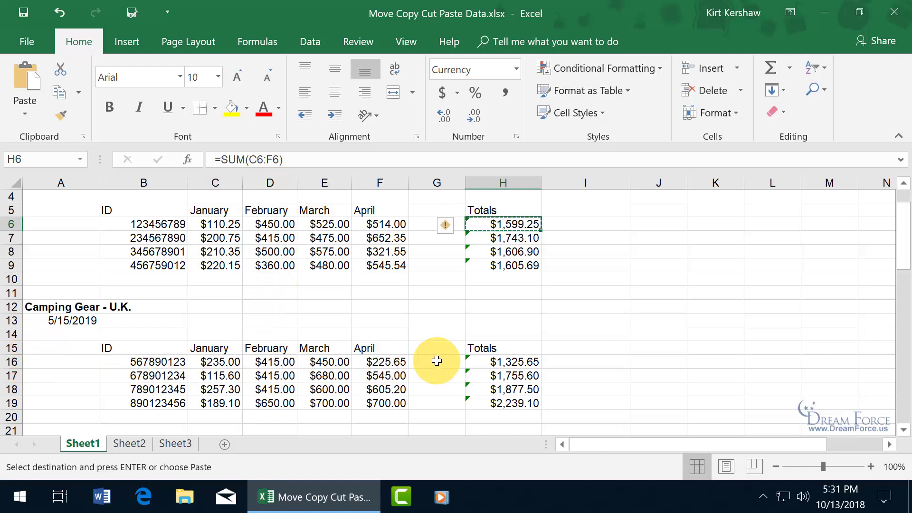
click(501, 363)
key(ctrl+v)
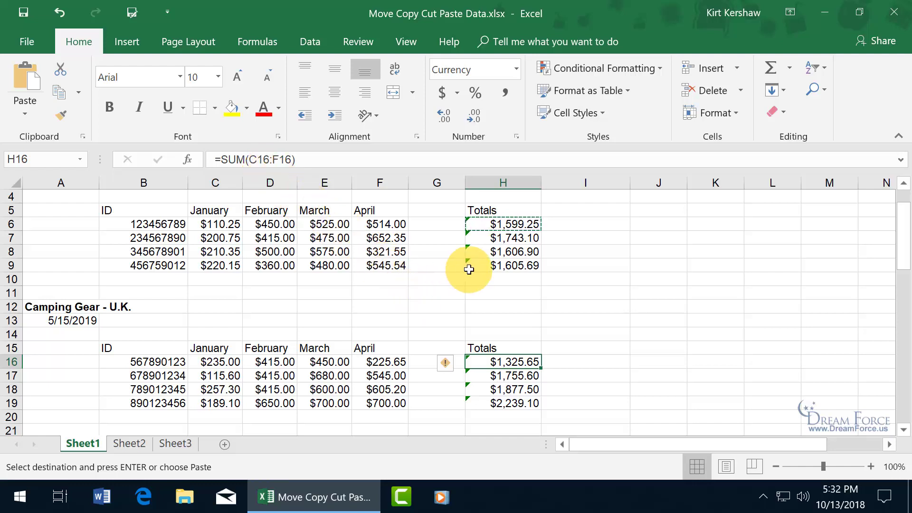
key(Escape)
click(504, 225)
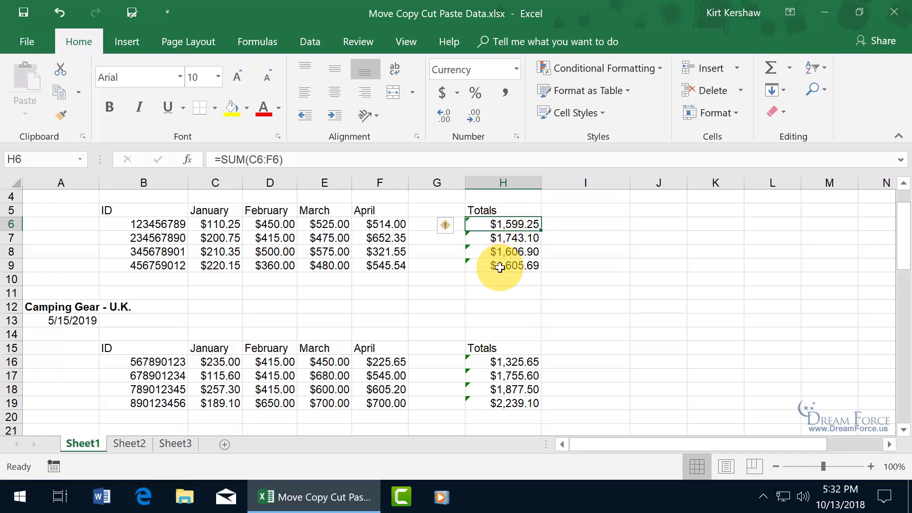
Copy the Totals heading from H5 into B11 below the U.S. ID column, leaving the original heading in place
click(504, 210)
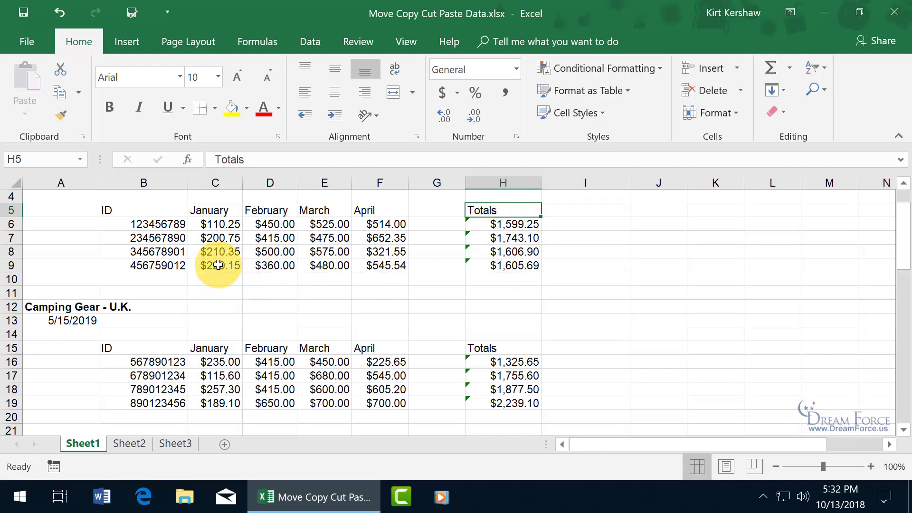
click(162, 293)
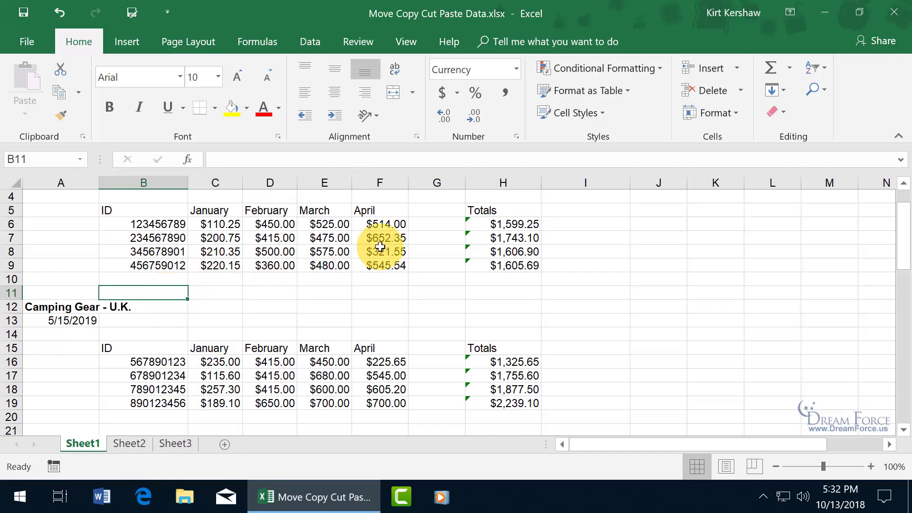
click(486, 210)
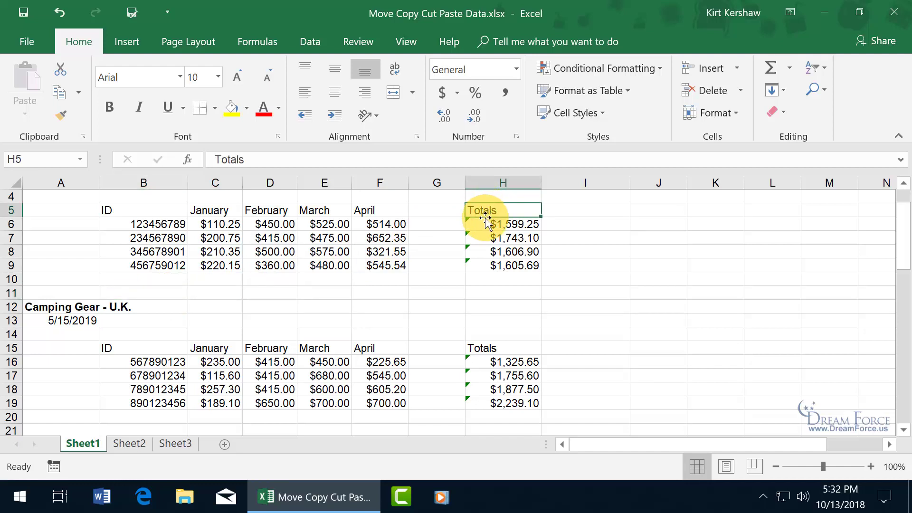
drag(485, 217, 169, 295)
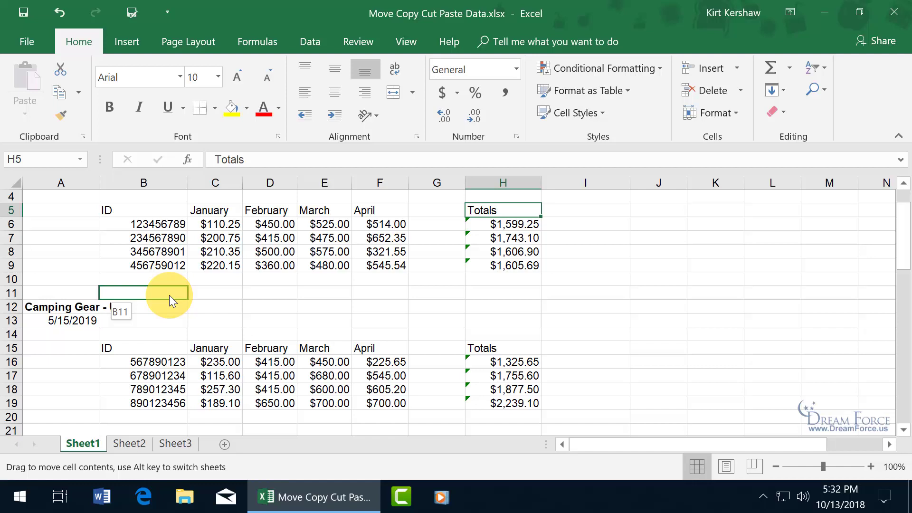
key(ctrl)
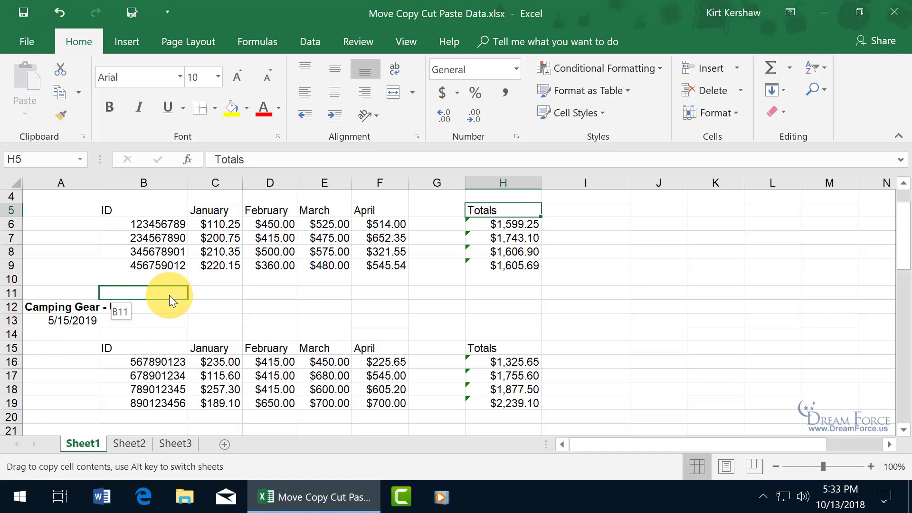
drag(170, 295, 169, 295)
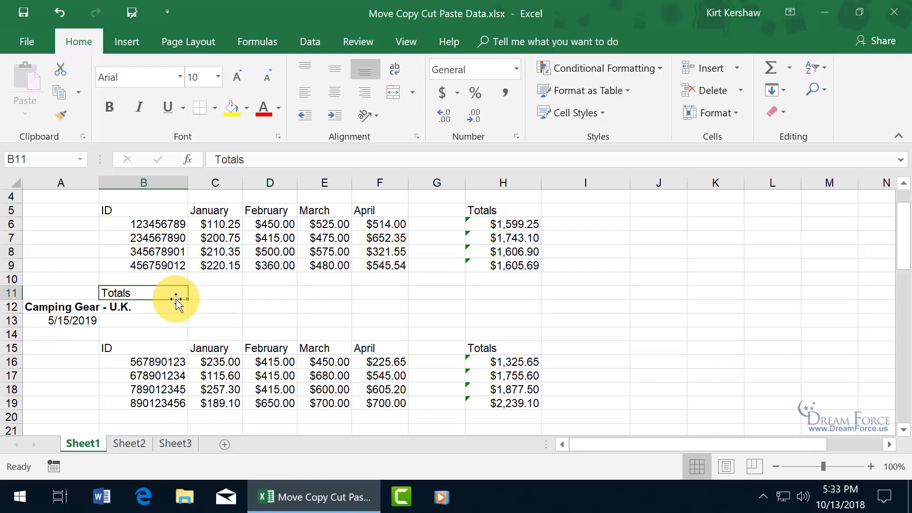
Try moving the U.K. Totals heading from H15 to B21, and undo the move
scroll(342, 329, down, 1)
click(496, 310)
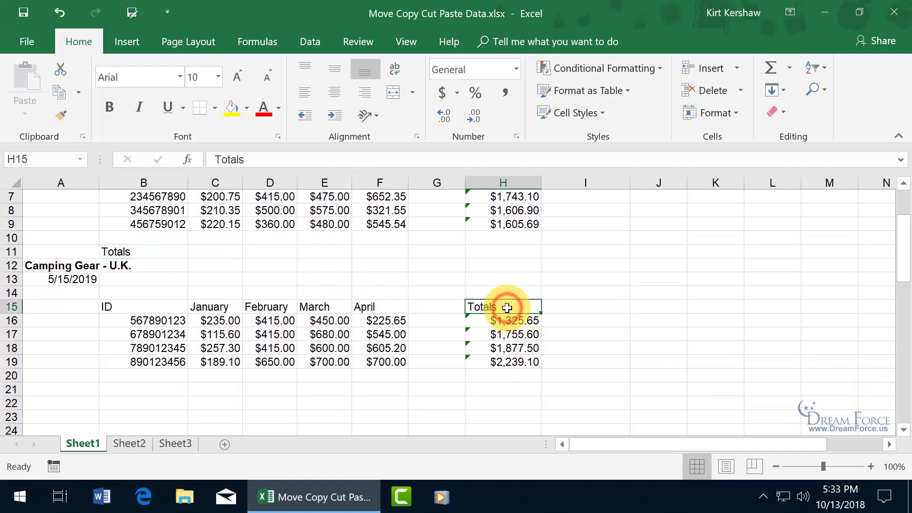
drag(496, 311, 168, 387)
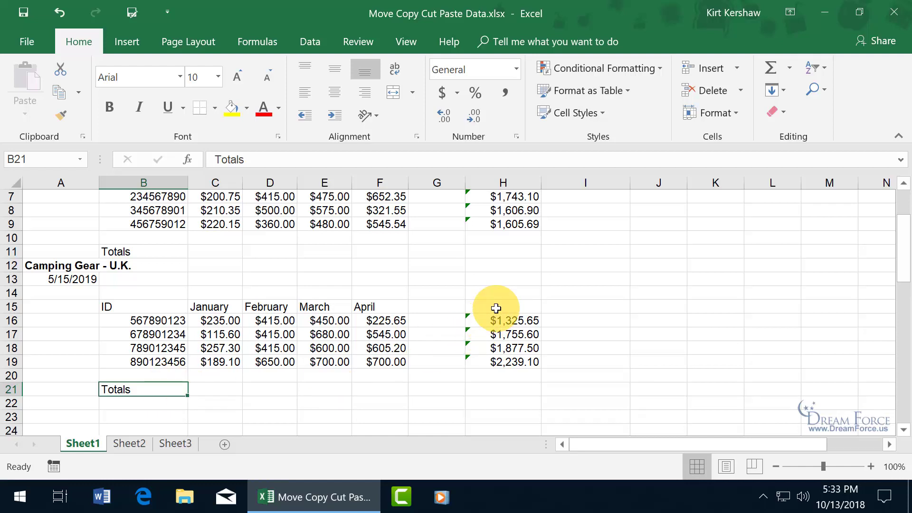
click(58, 13)
Try moving the U.K. ID numbers in B16:B19 to K12:K15, and undo the move
drag(165, 318, 166, 361)
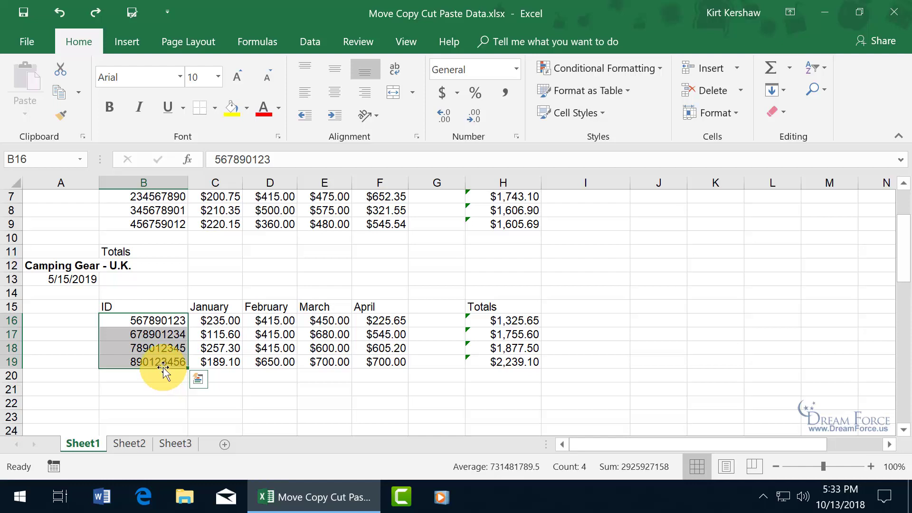
drag(163, 367, 726, 309)
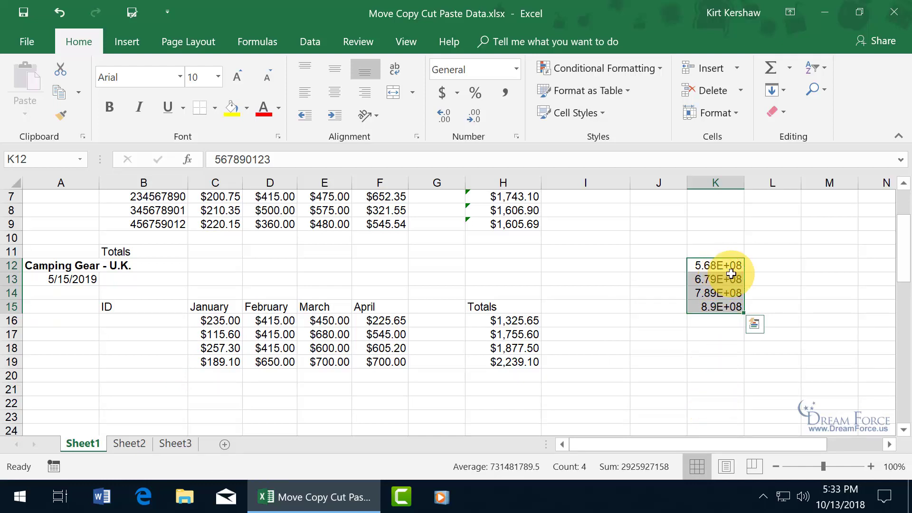
click(57, 13)
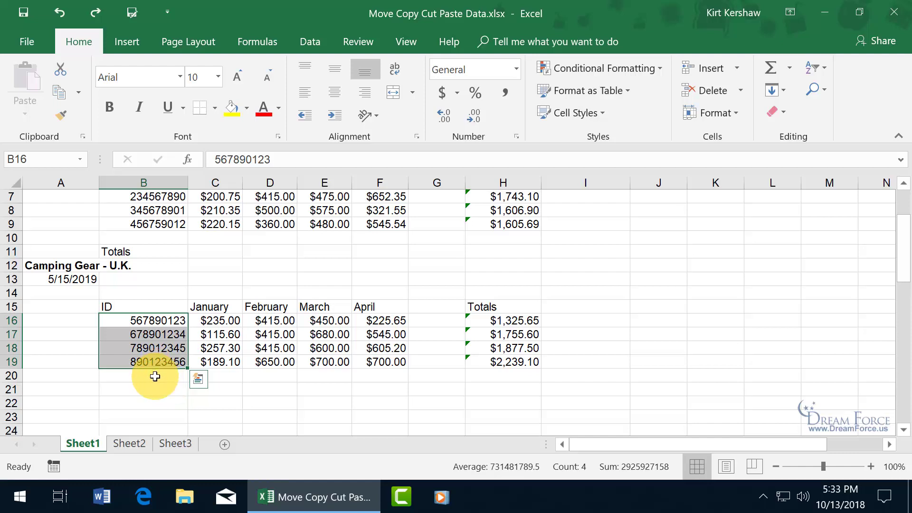
Copy the U.K. Totals heading from H15 into B21 below the ID column, keeping the original heading
click(487, 309)
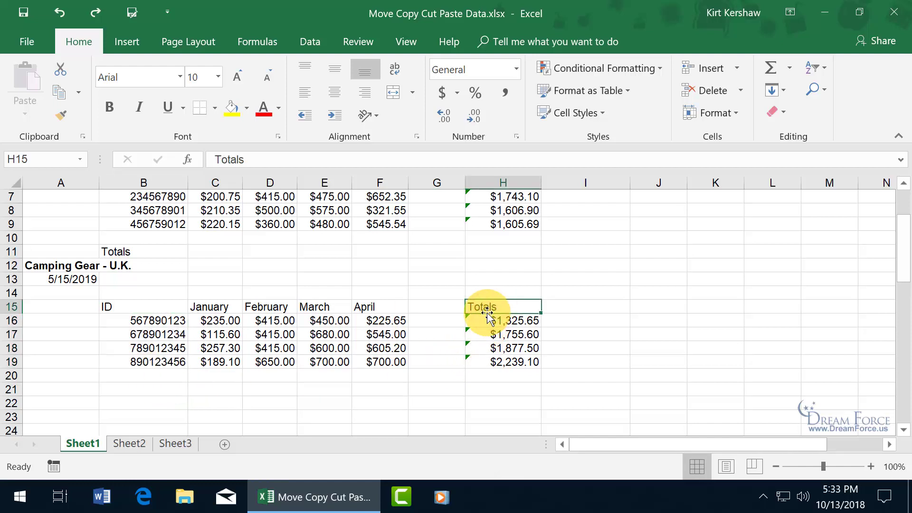
drag(487, 312, 158, 396)
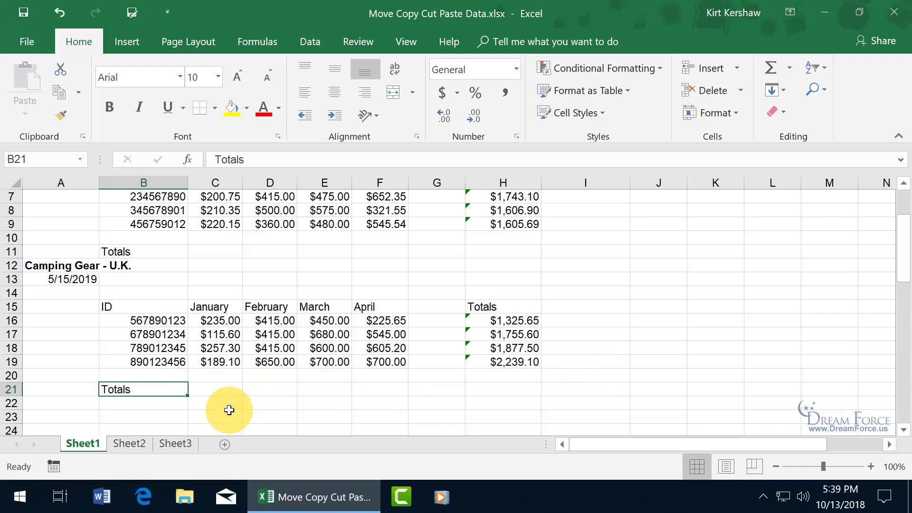
right_click(166, 390)
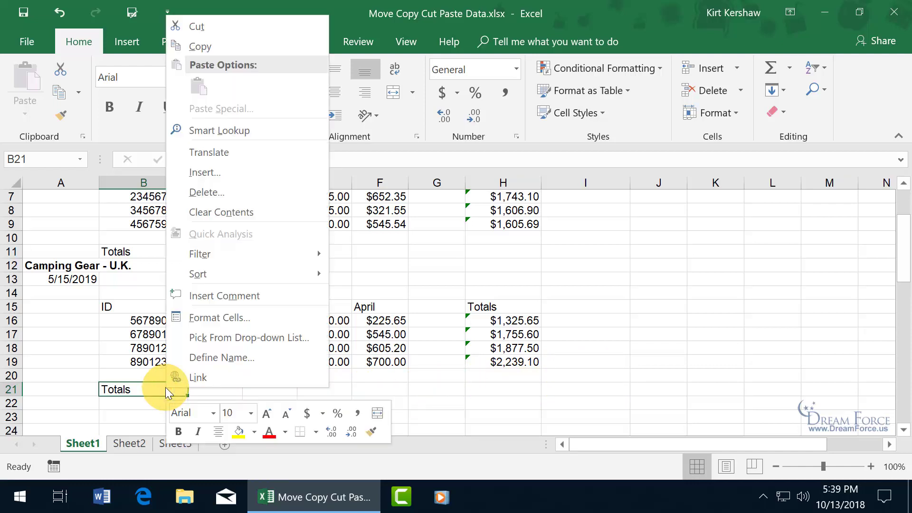
click(207, 26)
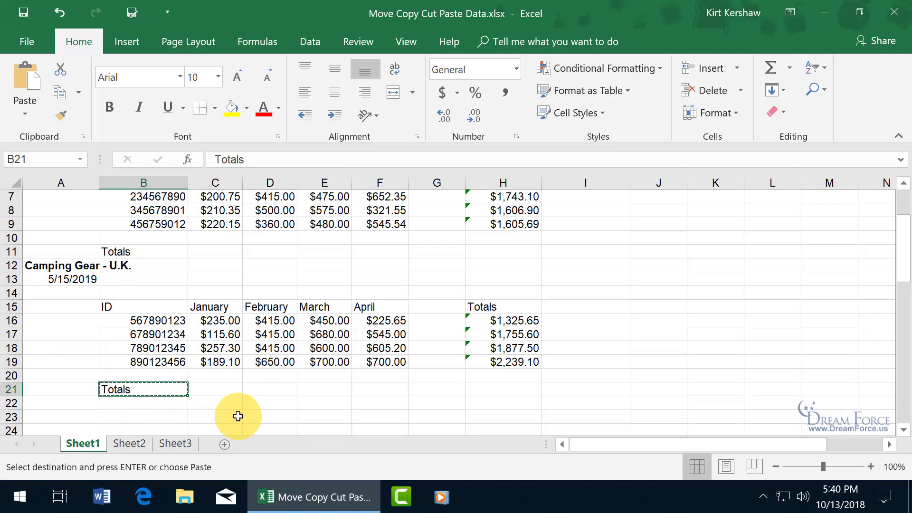
key(Escape)
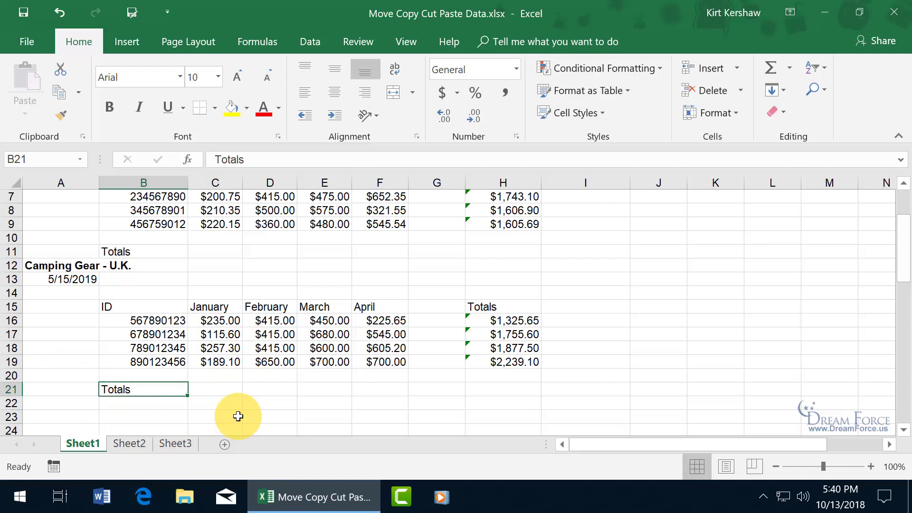
right_click(160, 389)
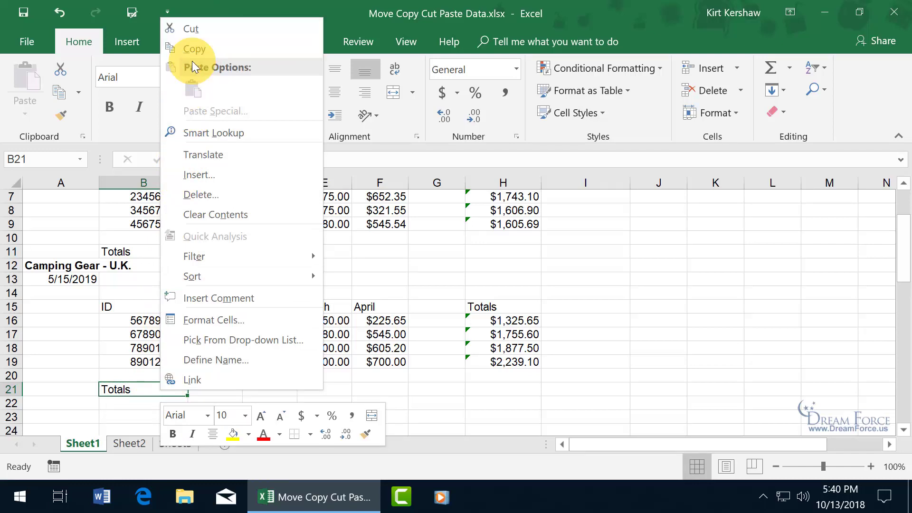
click(133, 389)
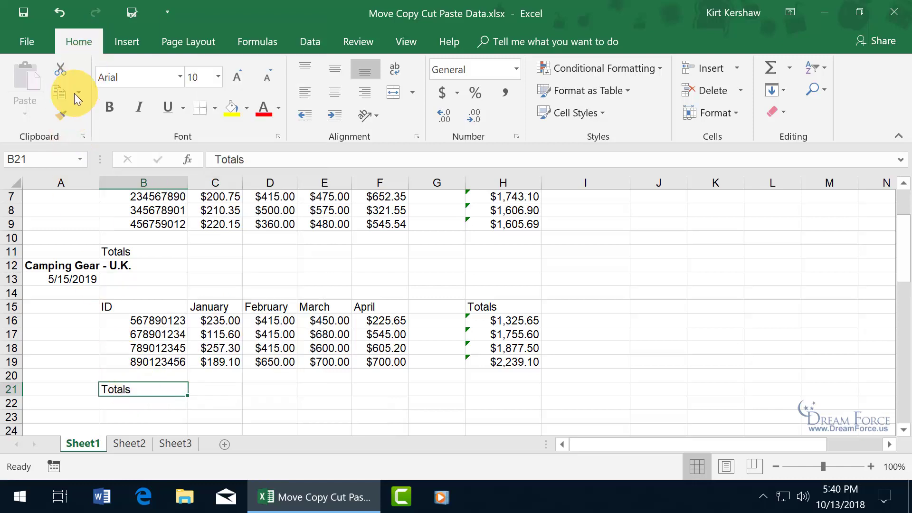
Try cutting the Totals label from B21 and pasting it into D21, undo the paste and end the cut mode
click(60, 69)
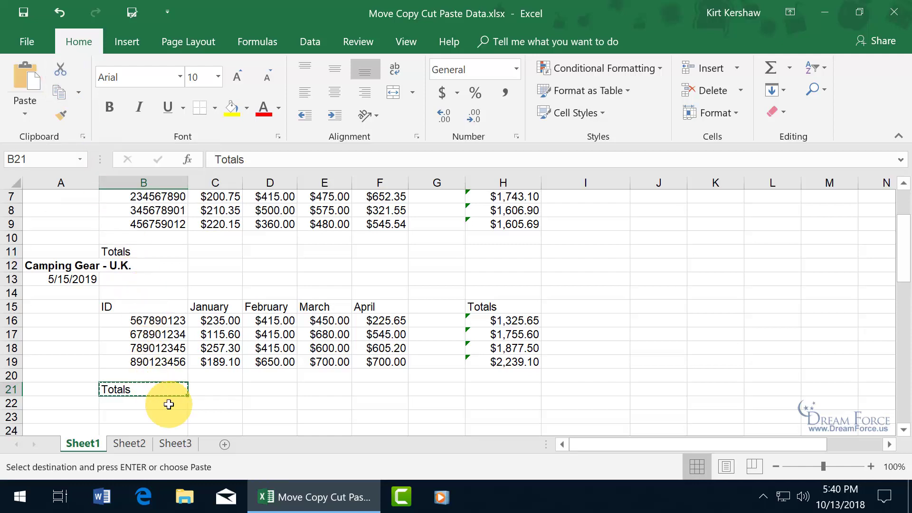
right_click(267, 388)
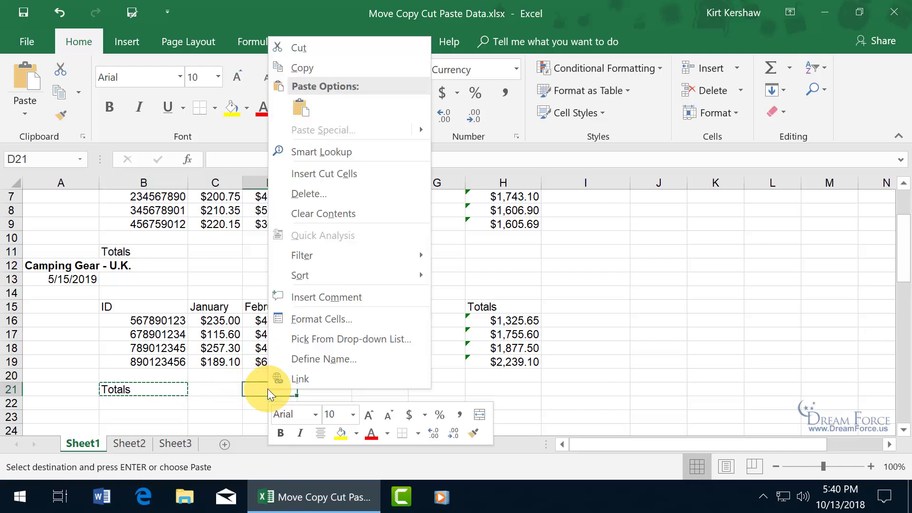
click(292, 110)
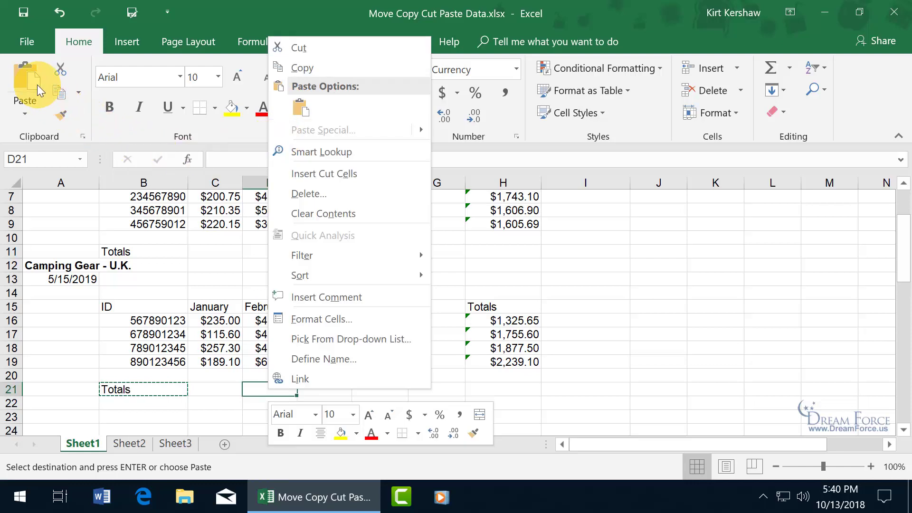
click(262, 390)
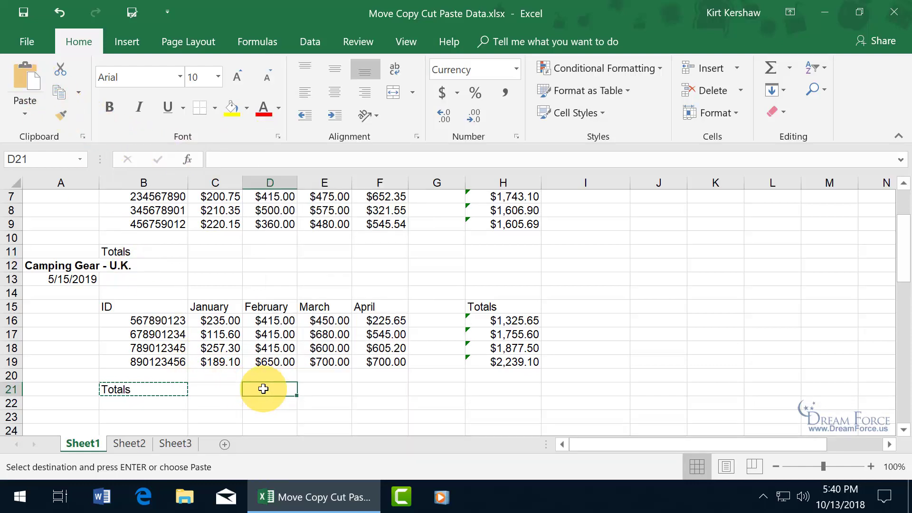
key(Return)
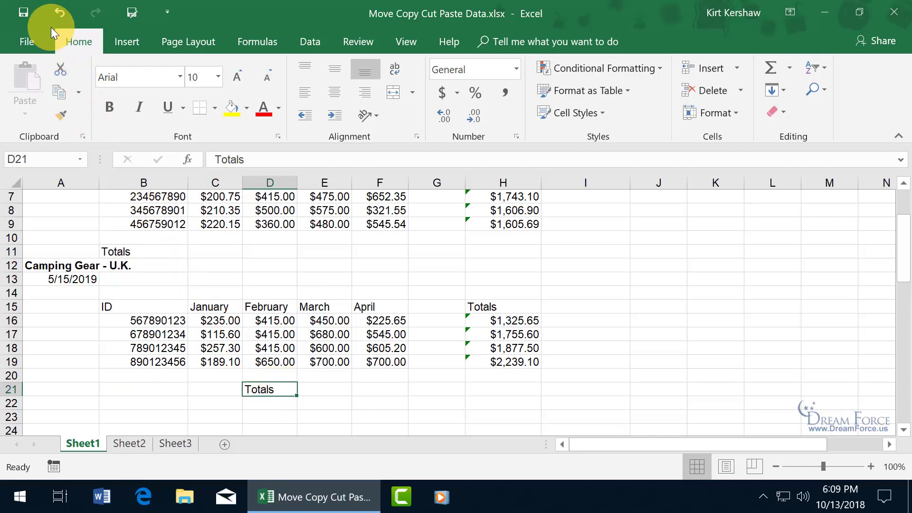
click(58, 14)
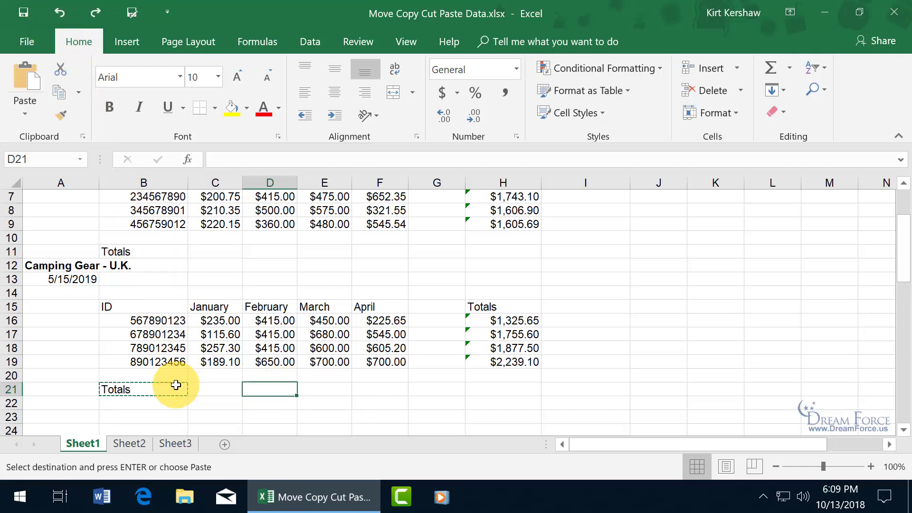
key(Escape)
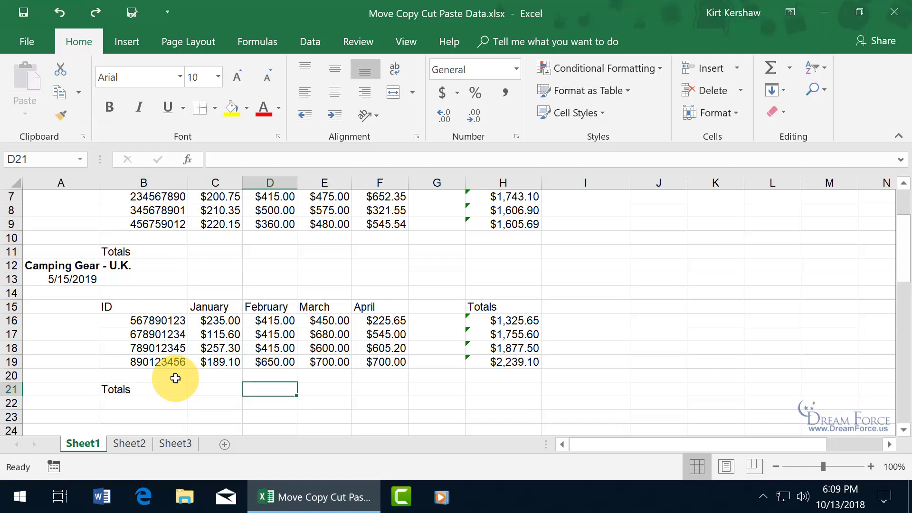
Try inserting a copy of the whole Totals column H at column K, and undo the insertion
scroll(442, 301, up, 2)
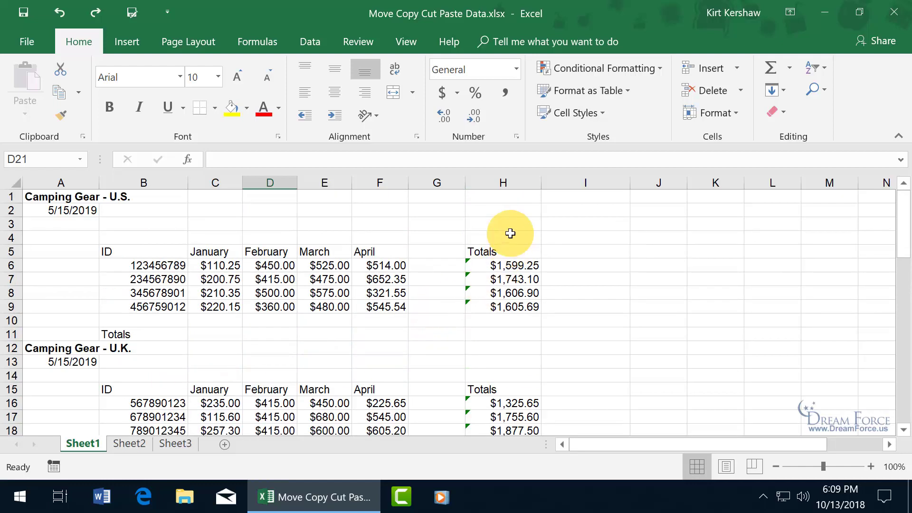
right_click(506, 185)
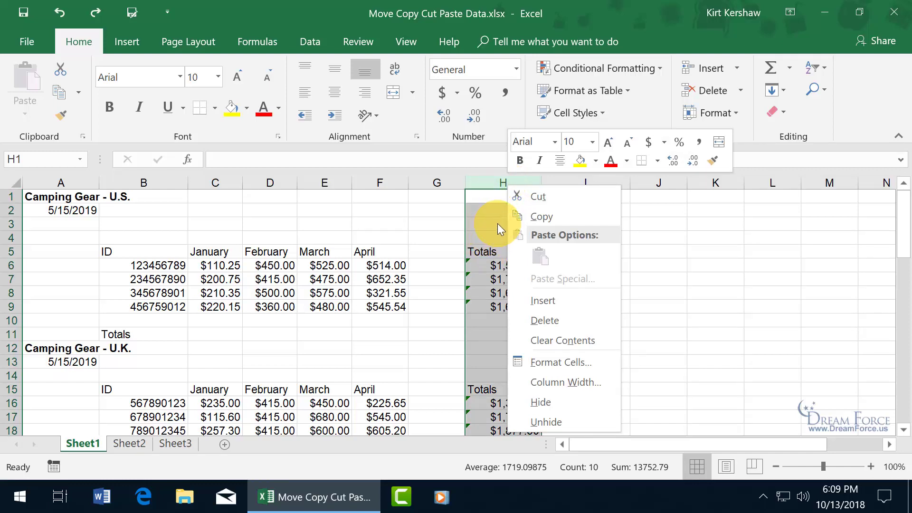
click(540, 215)
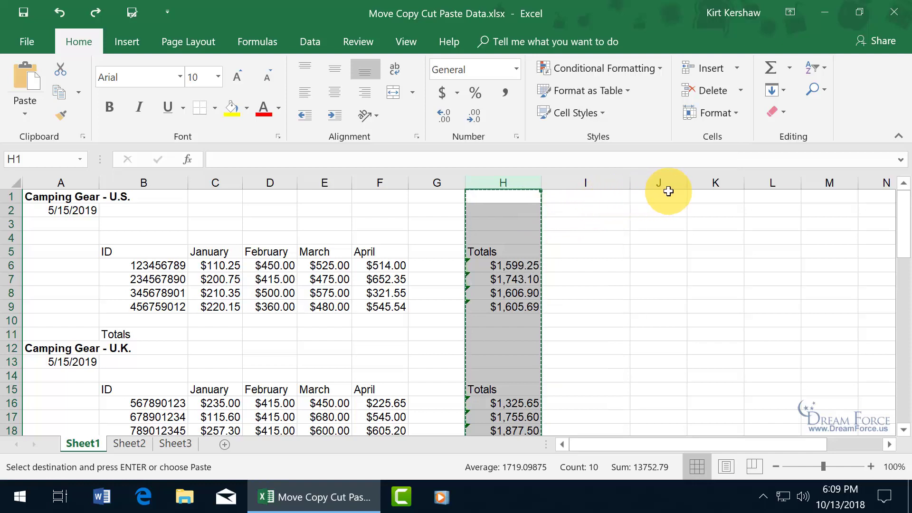
right_click(714, 185)
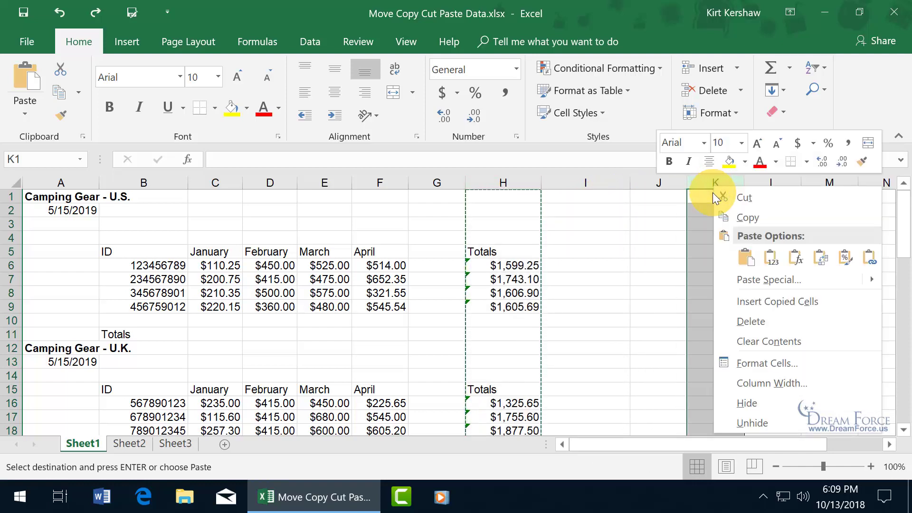
click(740, 304)
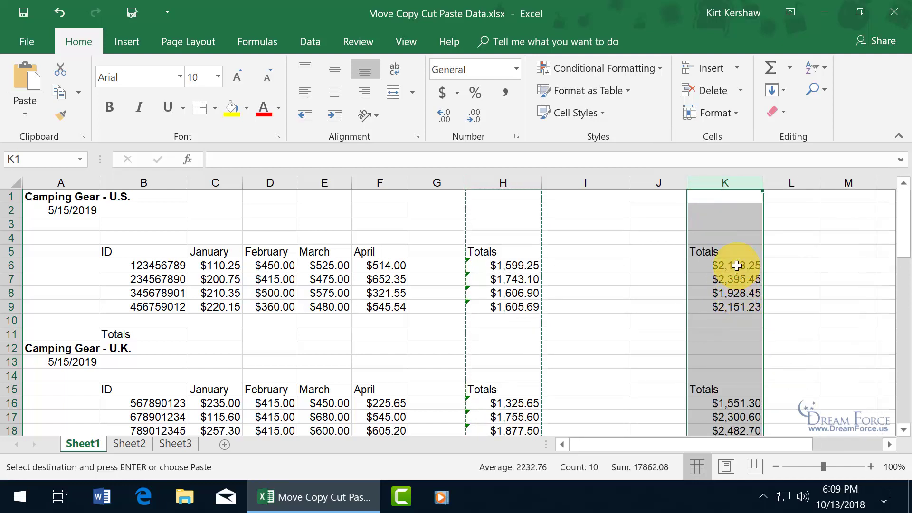
click(60, 12)
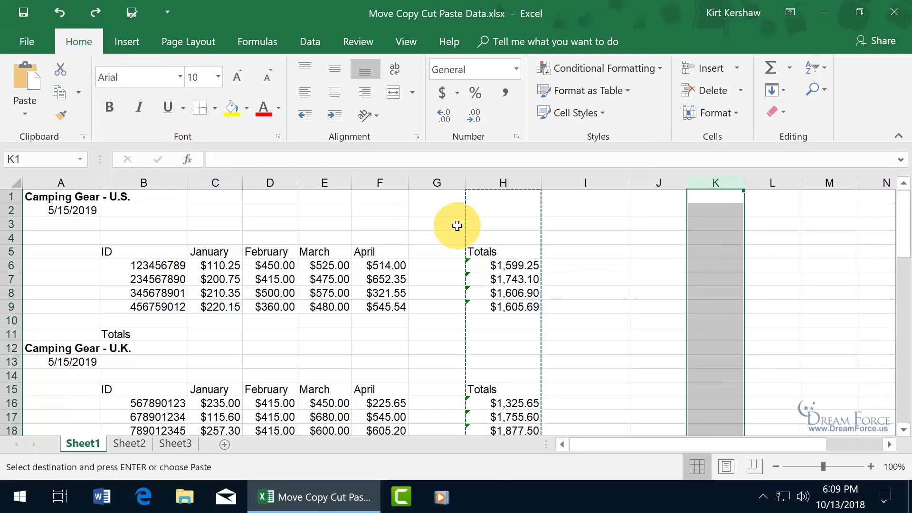
Cut the whole Totals column H and insert the cut cells before the March column E
click(501, 182)
right_click(505, 183)
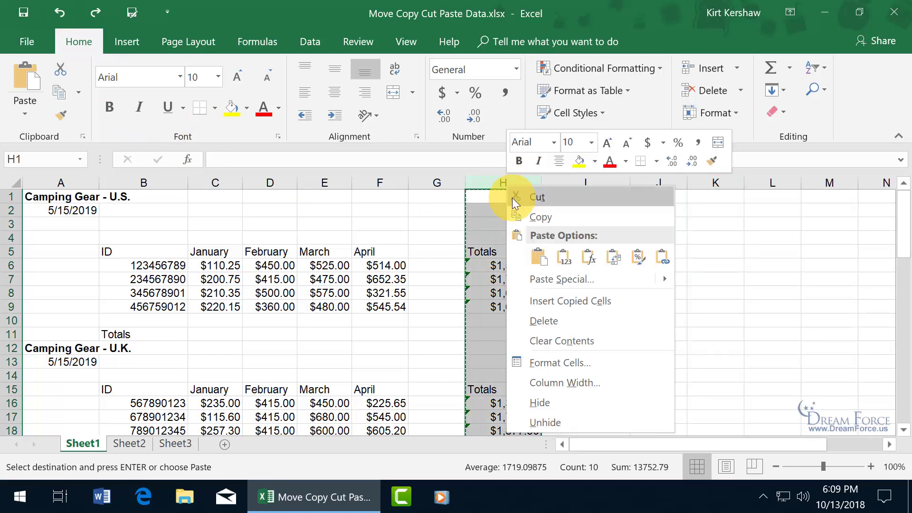
click(538, 199)
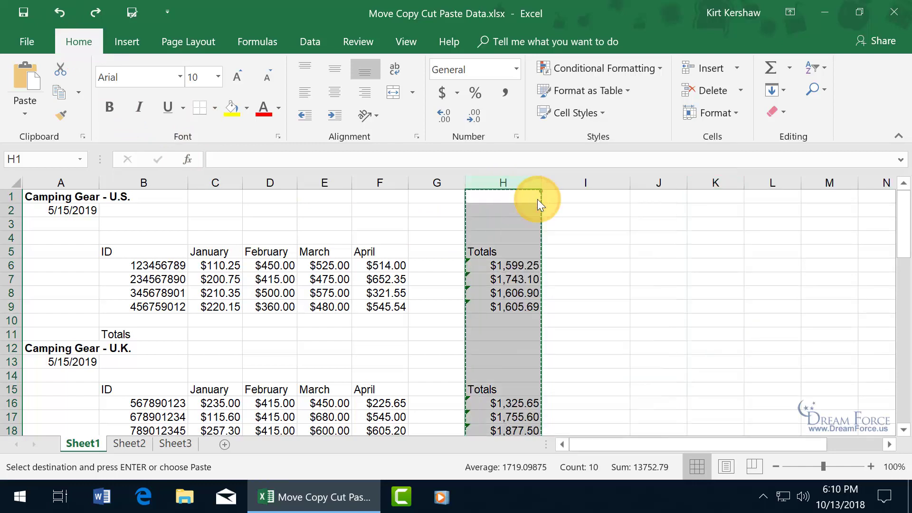
right_click(327, 182)
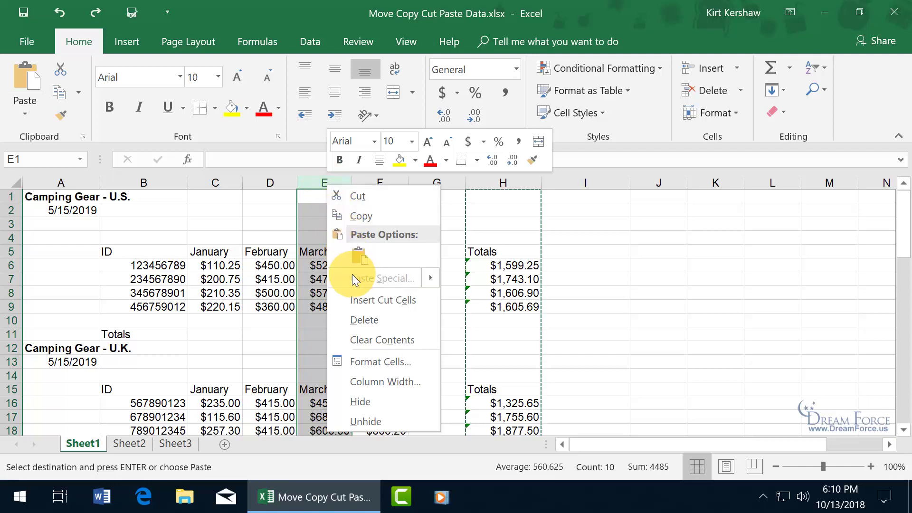
click(357, 300)
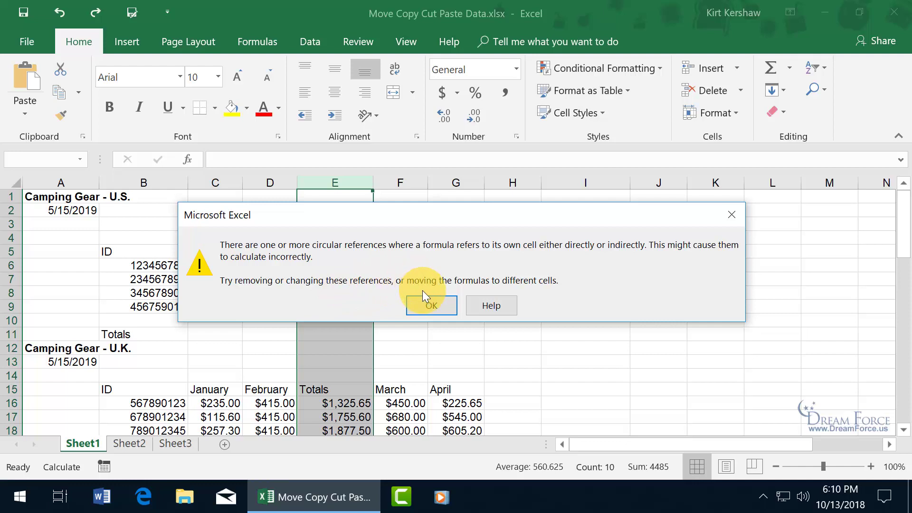
Check the SUM formula in E6, undo moving the Totals column before March and end the cut mode
click(424, 306)
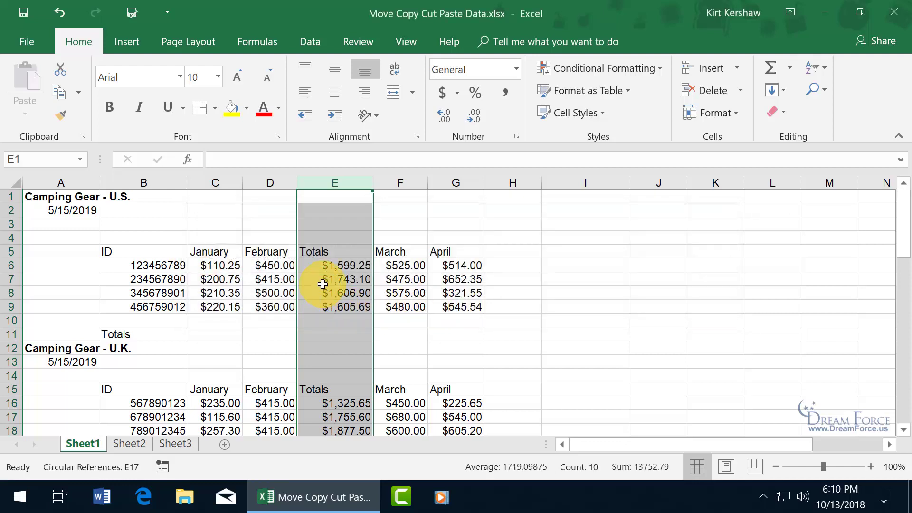
click(342, 264)
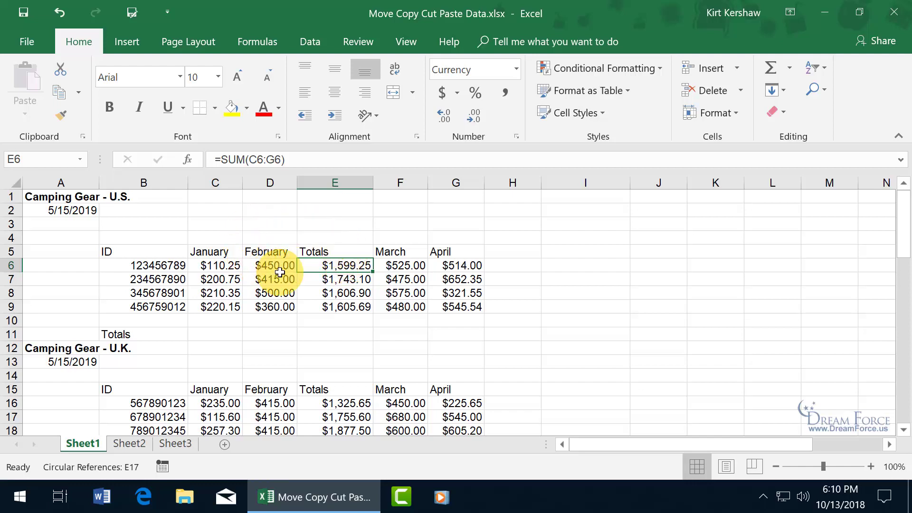
click(274, 162)
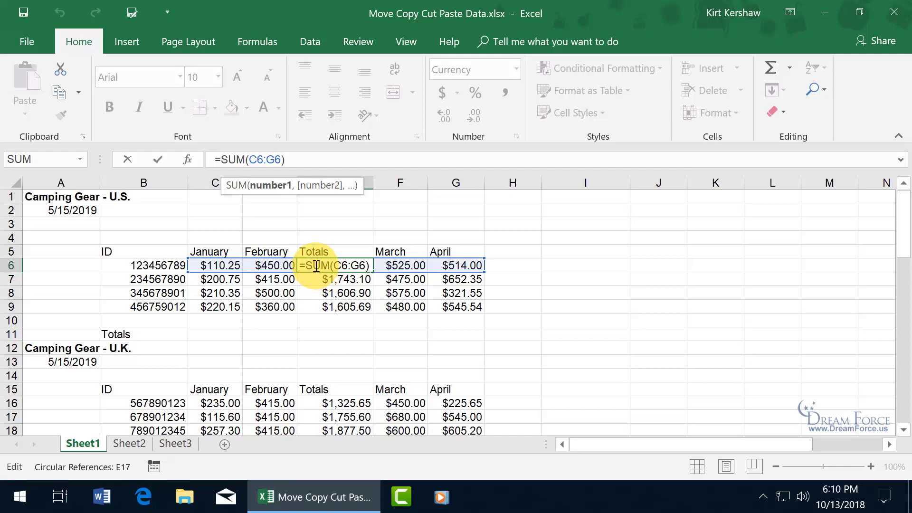
key(ctrl+Return)
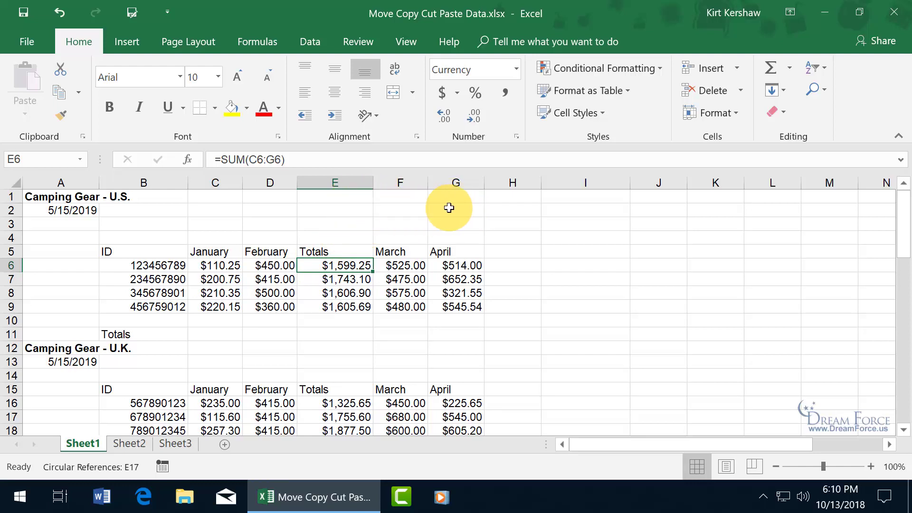
click(53, 10)
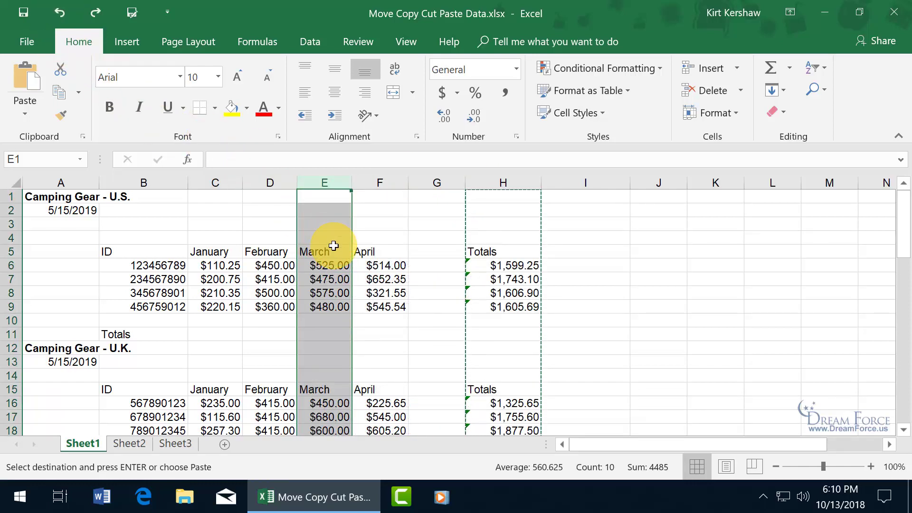
key(Escape)
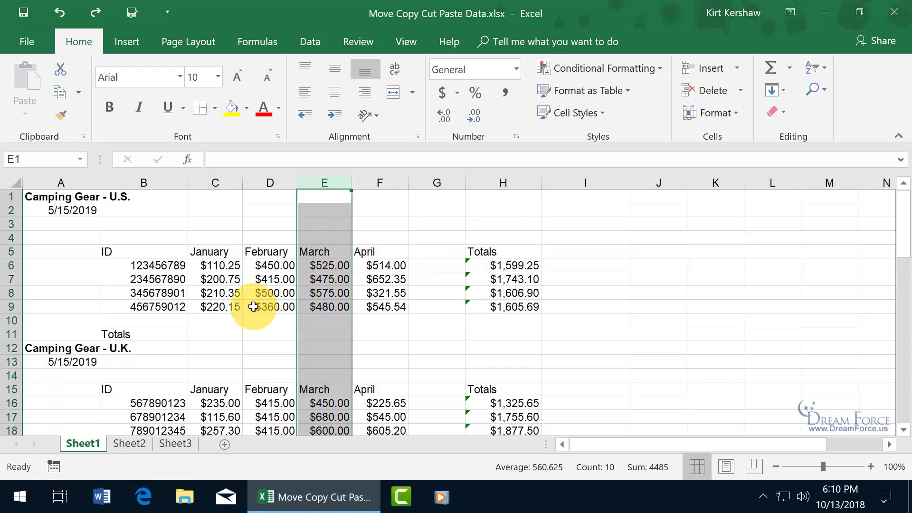
Try inserting a copy of the U.K. title and date rows 12 and 13 above row 7, undo it and end the copy mode
click(12, 348)
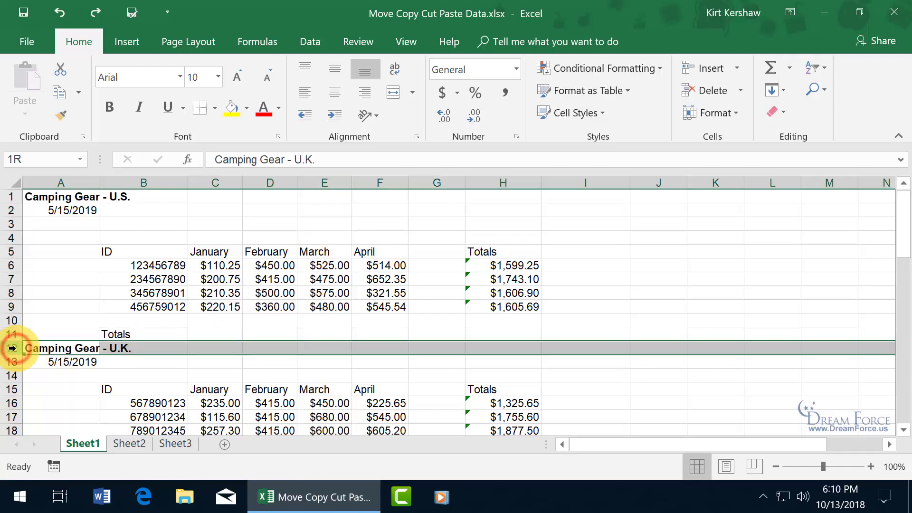
drag(12, 348, 14, 354)
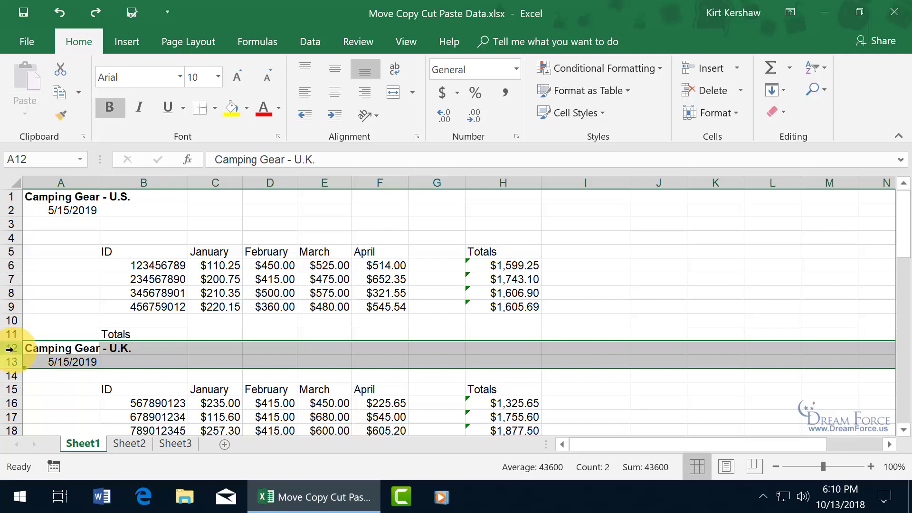
right_click(13, 351)
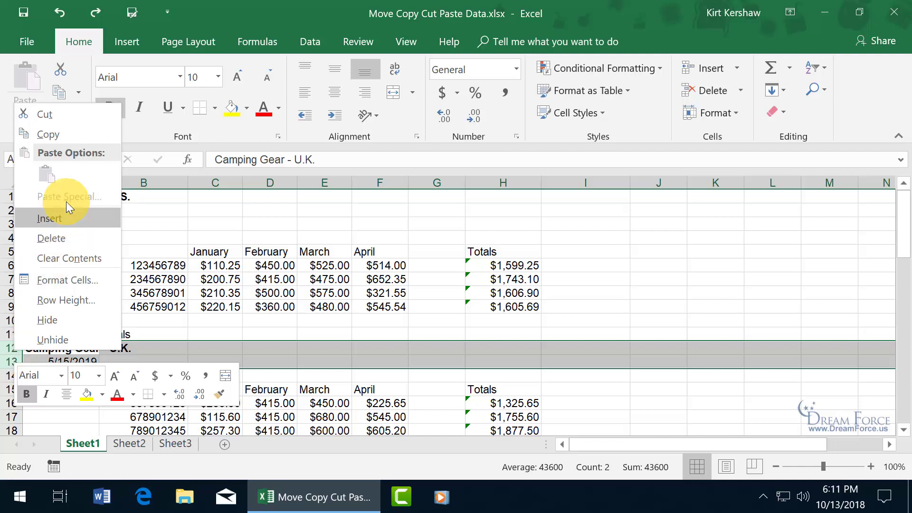
click(59, 135)
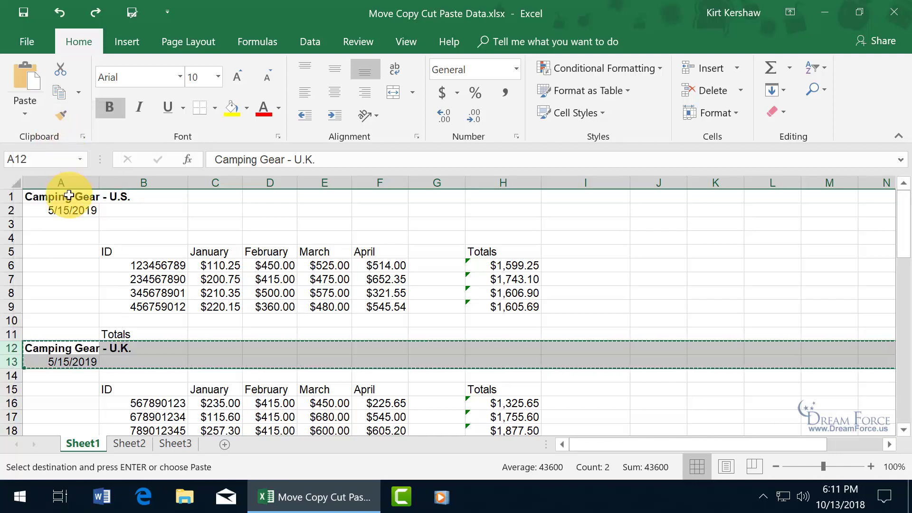
click(13, 279)
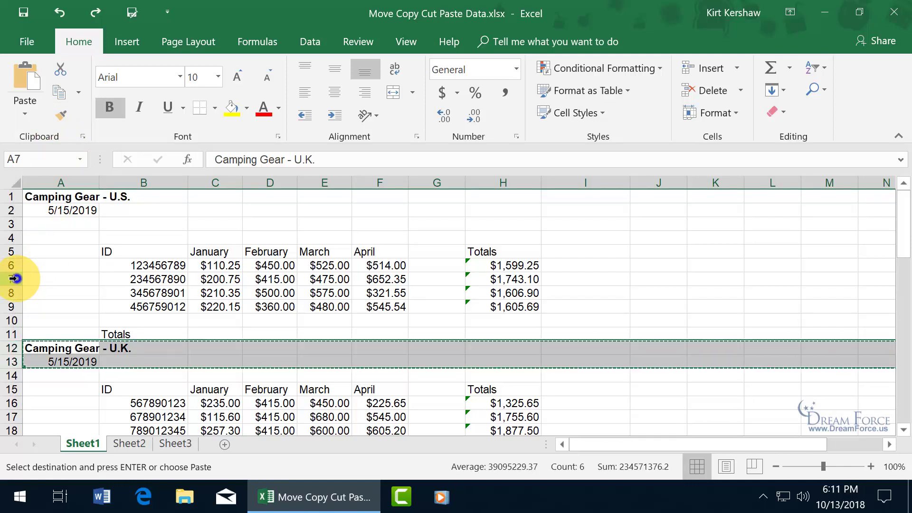
right_click(13, 279)
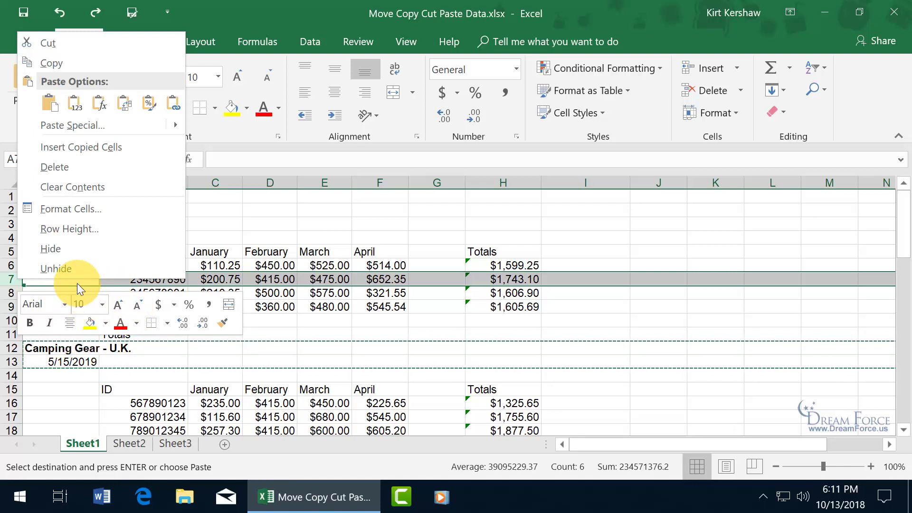
click(81, 147)
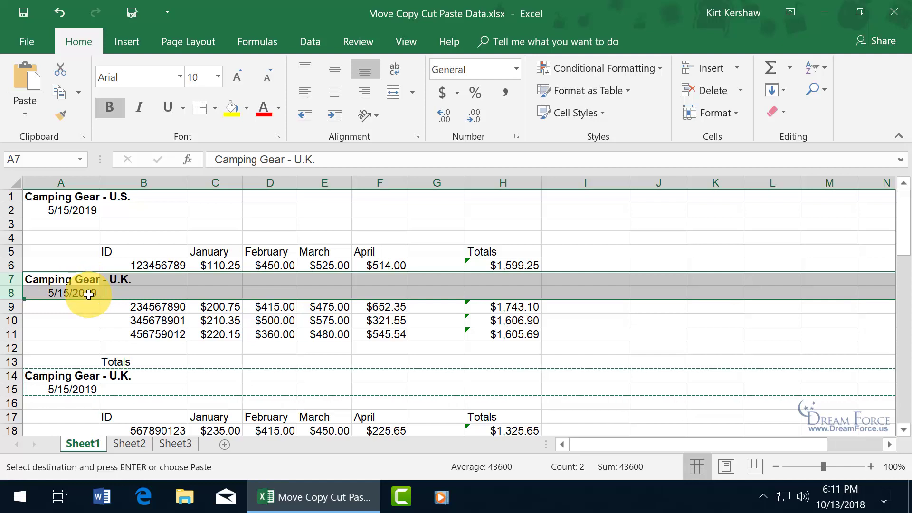
click(57, 19)
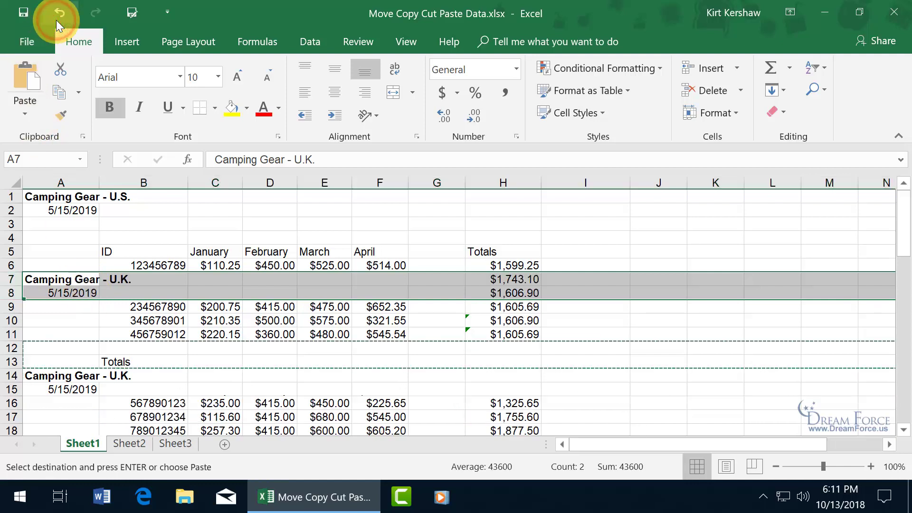
click(56, 19)
click(164, 325)
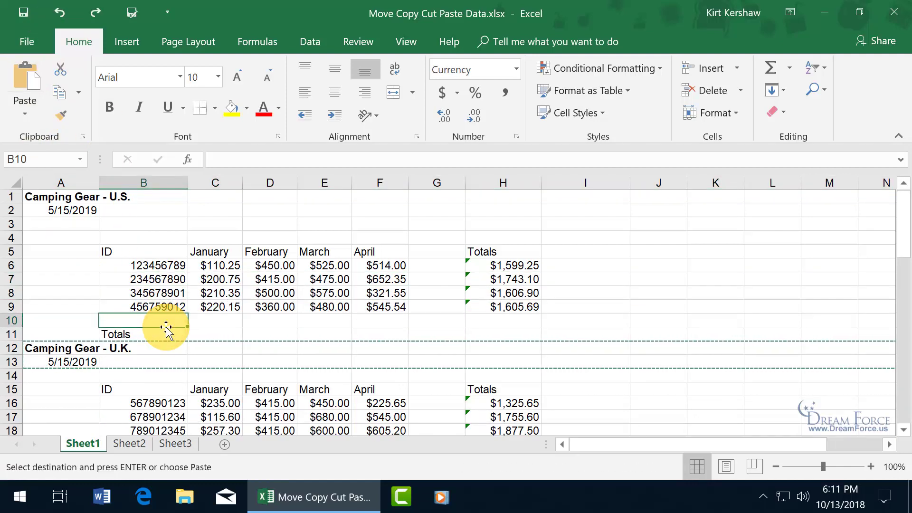
key(Escape)
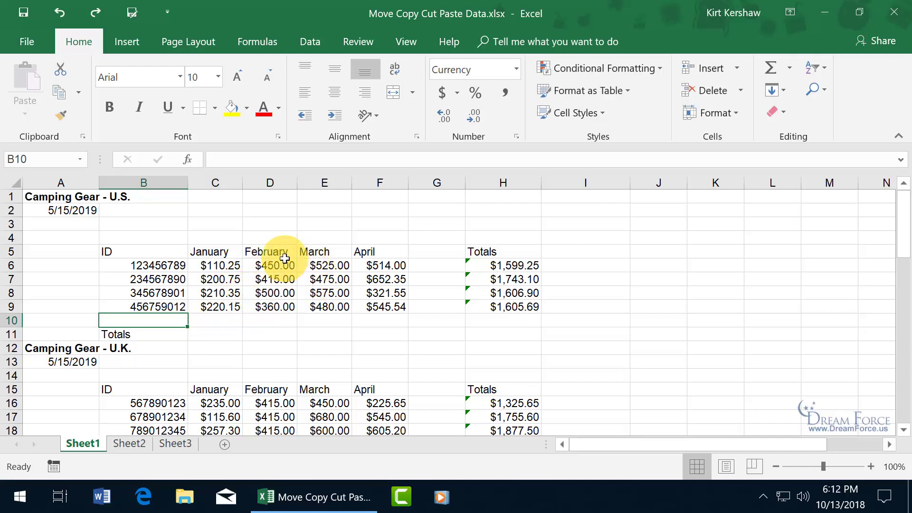
drag(270, 253, 273, 279)
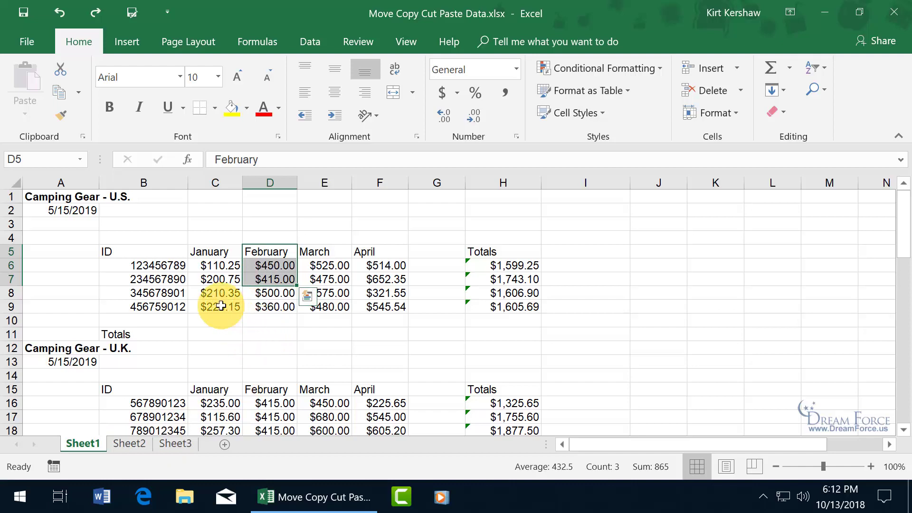
drag(161, 251, 528, 305)
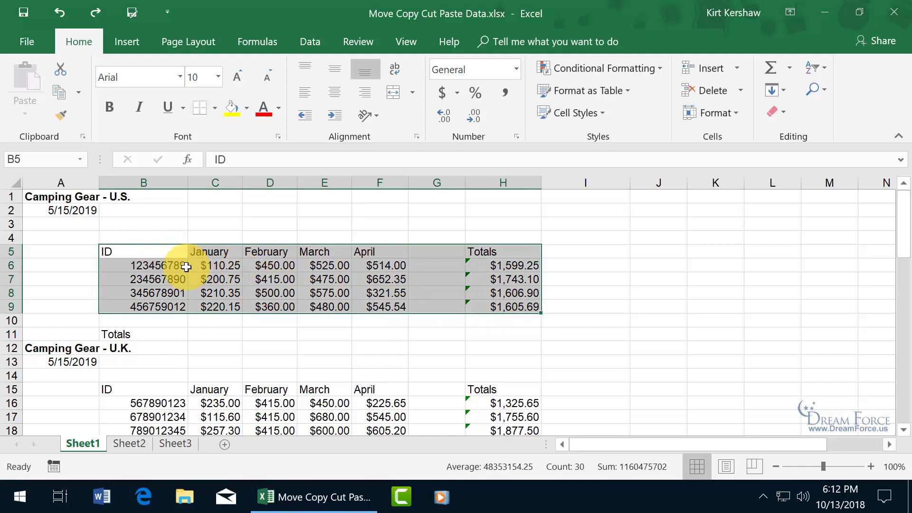
drag(184, 264, 167, 302)
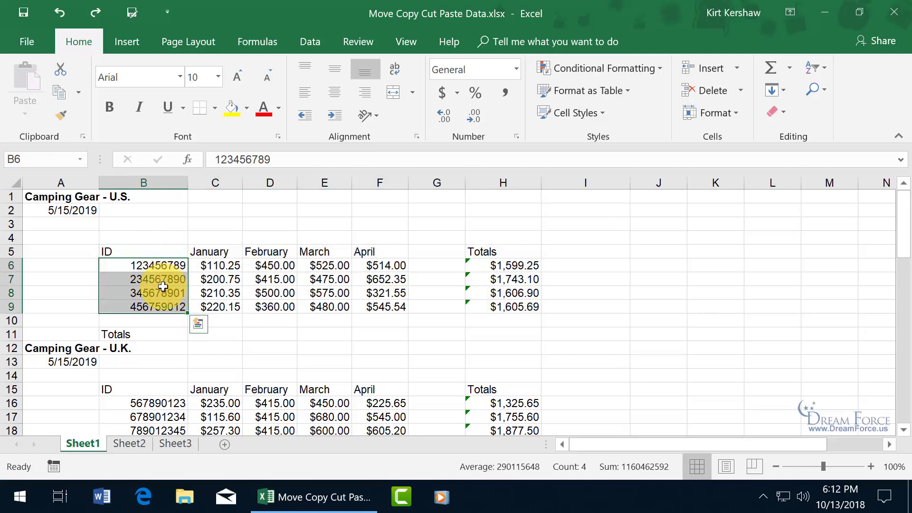
drag(339, 251, 328, 307)
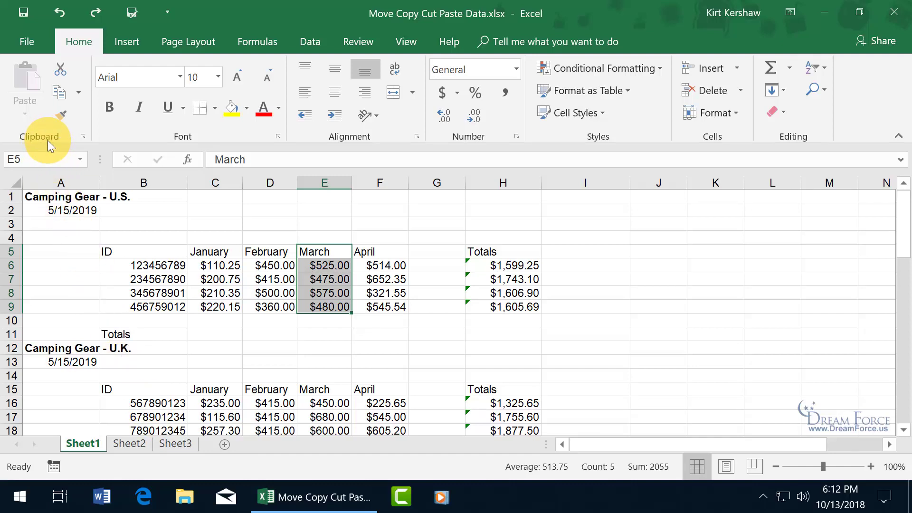
Show the Office Clipboard and collect copies of the U.S. IDs in B6:B9 and the February and March headings in D5:E5
click(83, 136)
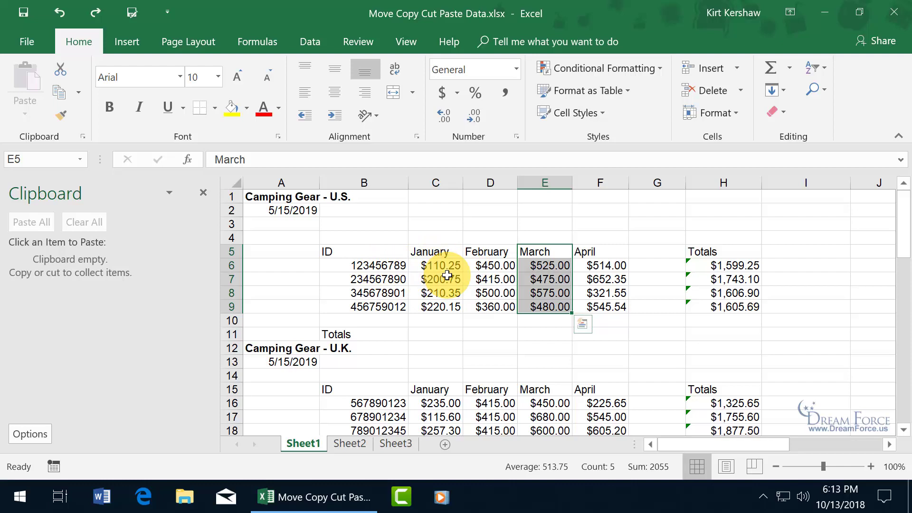
drag(387, 265, 389, 307)
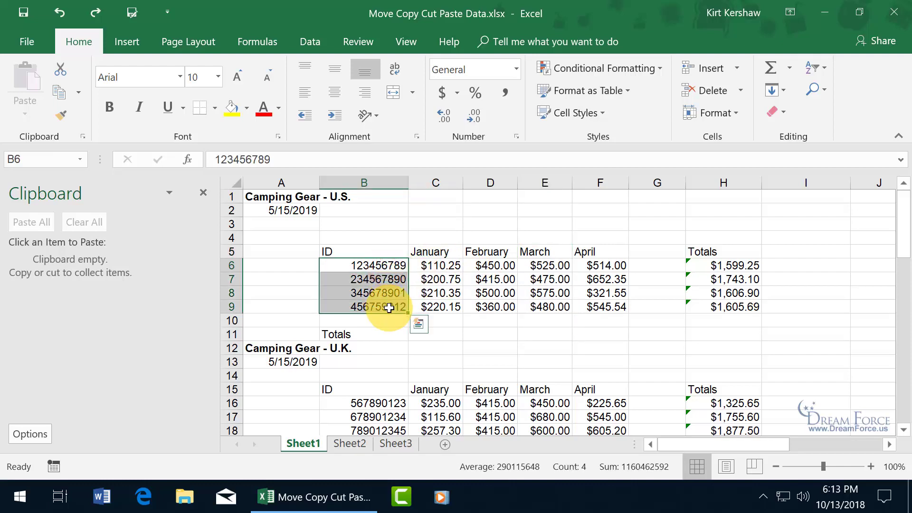
key(ctrl+c)
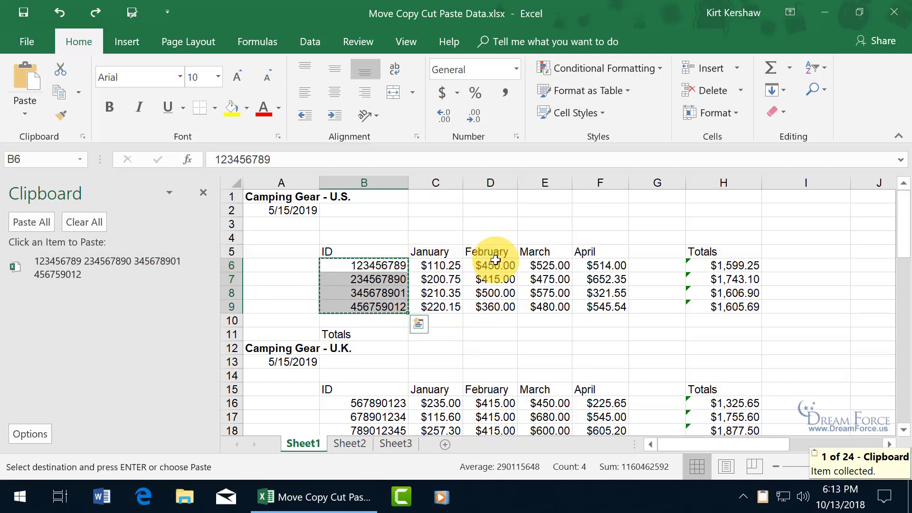
drag(494, 250, 535, 253)
key(ctrl+c)
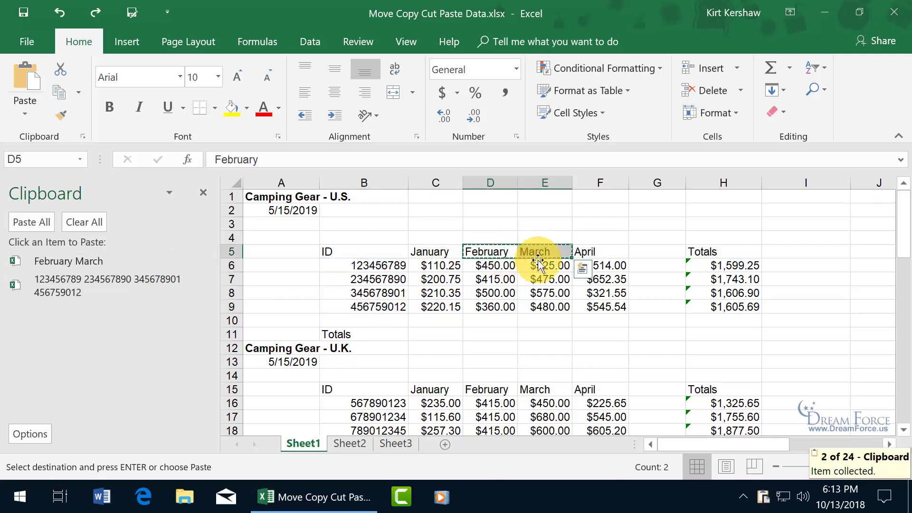
Add the Camping Gear - U.S. title from A1 and the U.S. Totals in H5:H9 to the Clipboard collection
click(270, 196)
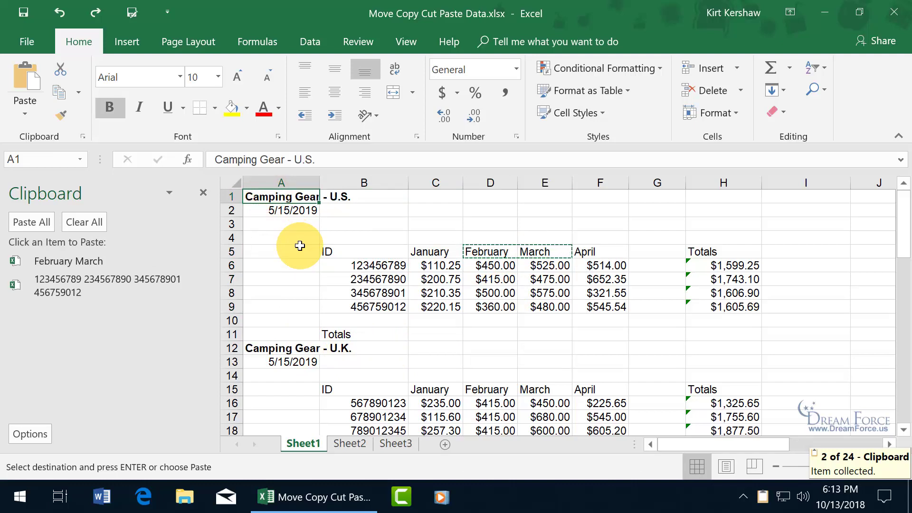
key(ctrl+c)
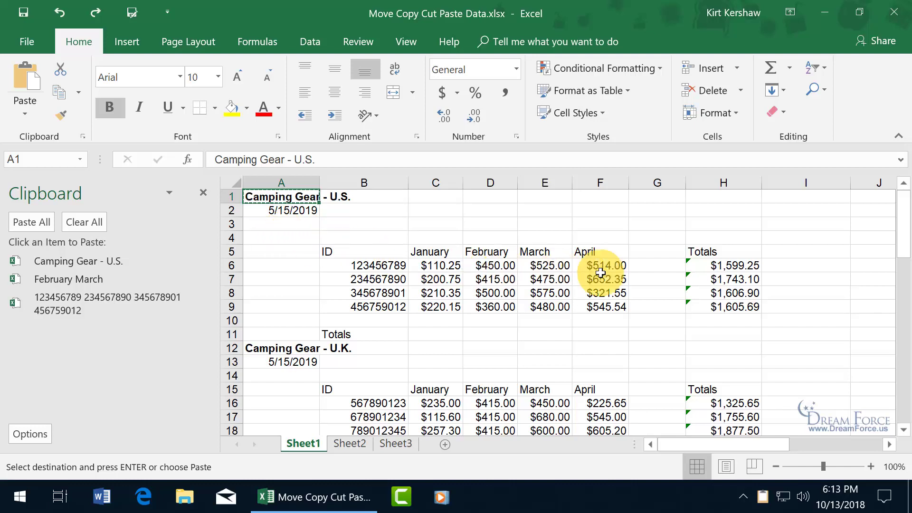
drag(717, 250, 727, 306)
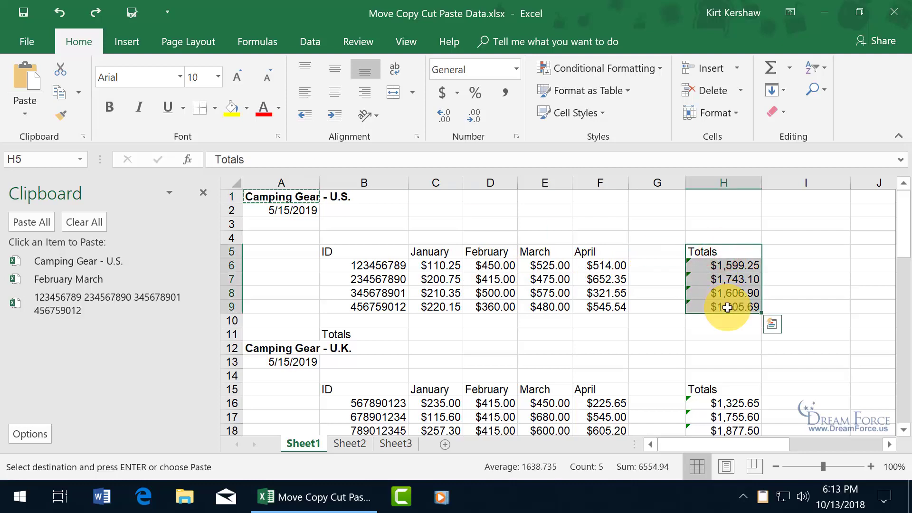
key(ctrl+c)
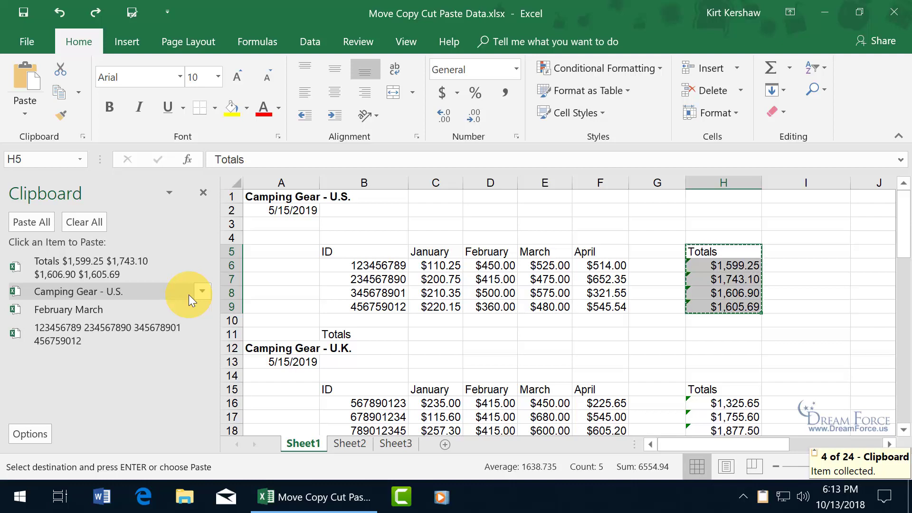
Paste the collected Totals at C5 and the Camping Gear - U.S. title at E5 on Sheet2, and compare with Sheet1
click(349, 444)
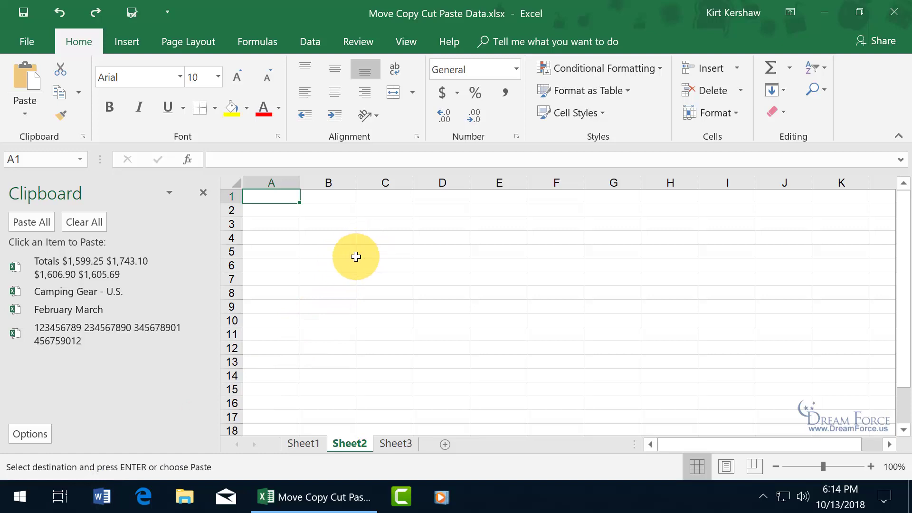
click(401, 249)
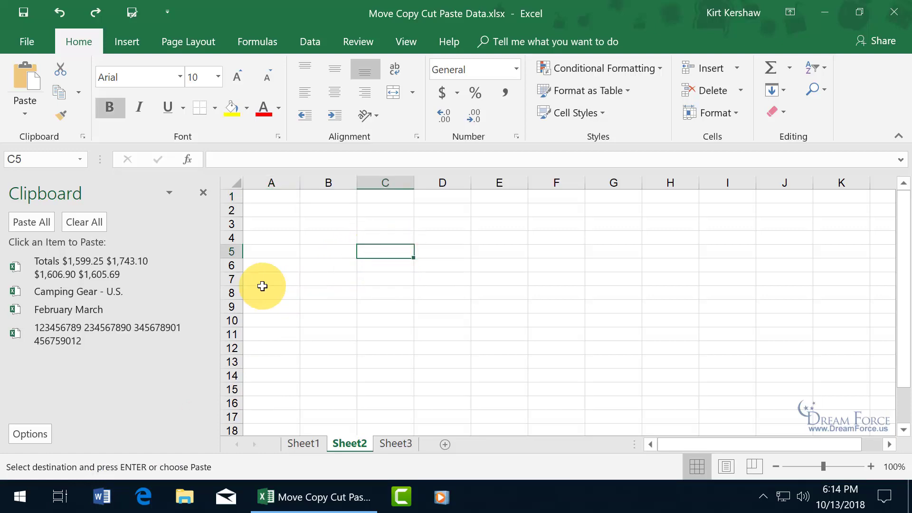
click(130, 266)
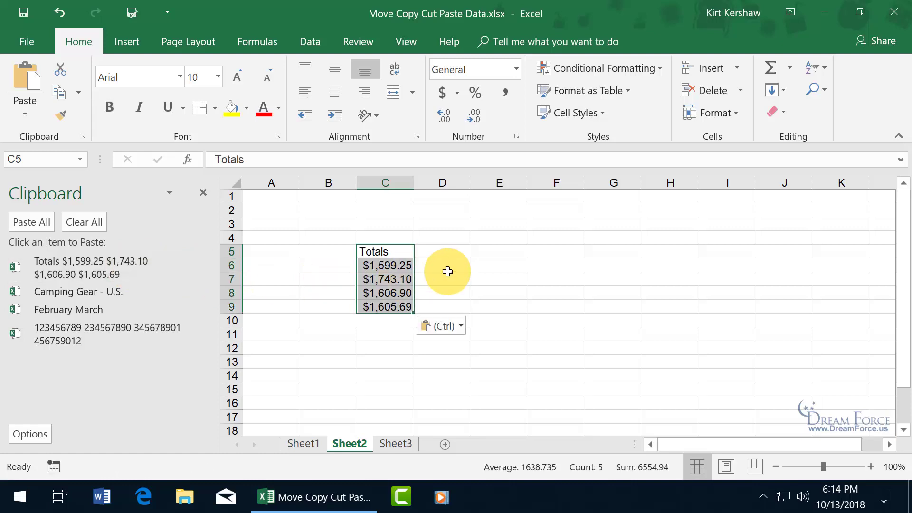
click(512, 252)
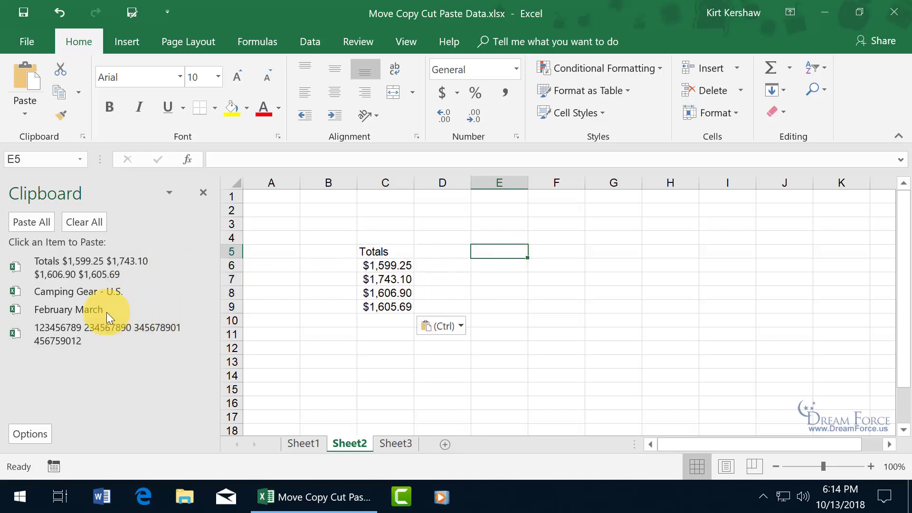
click(101, 294)
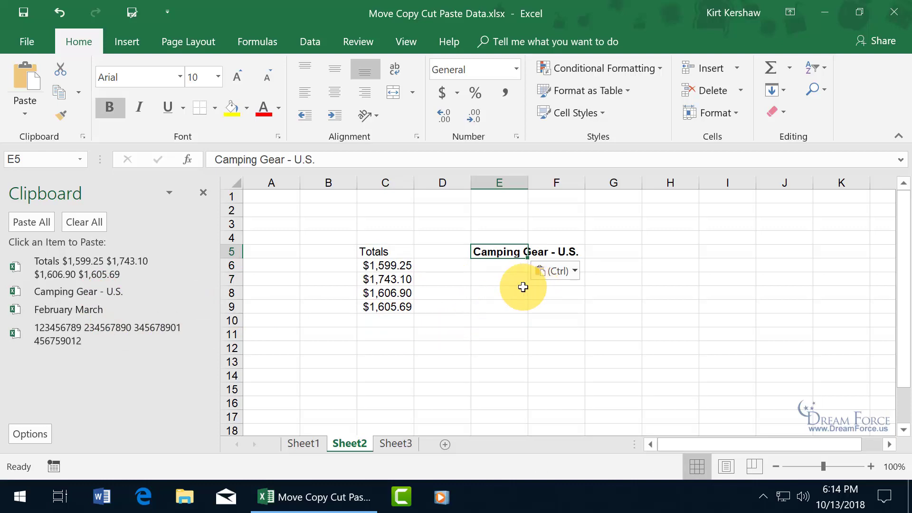
click(302, 443)
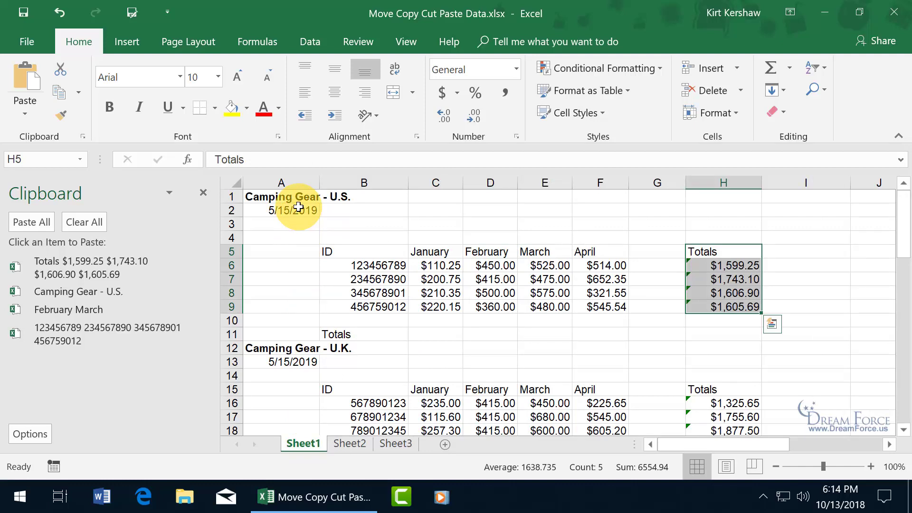
click(351, 443)
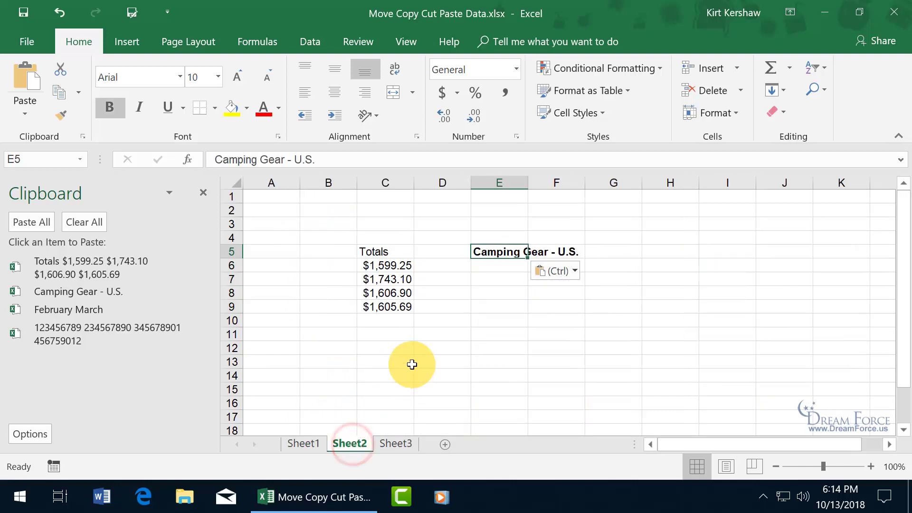
Paste all collected Clipboard items at D12 on Sheet2 and clear the Office Clipboard
click(446, 348)
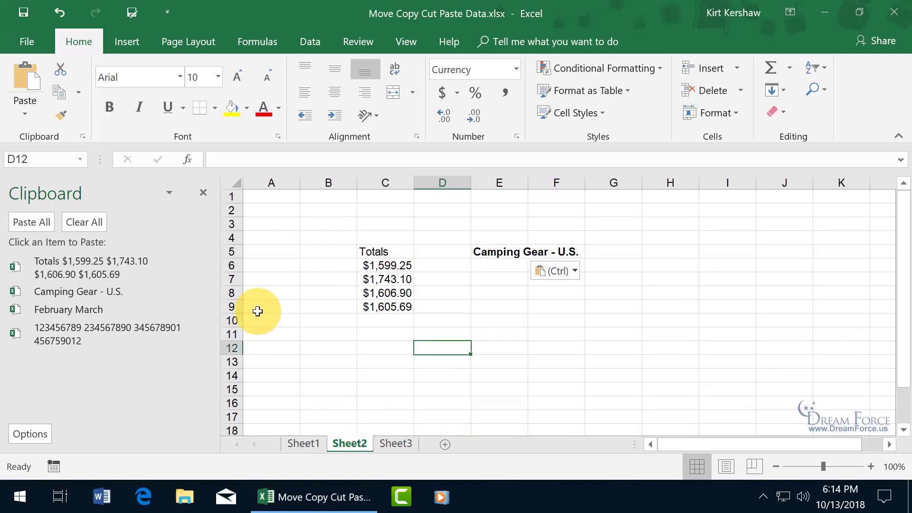
click(48, 223)
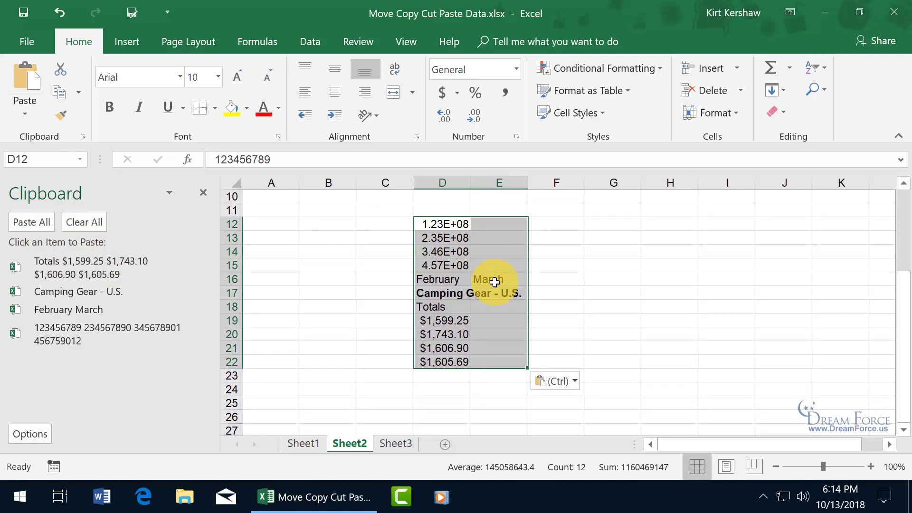
click(92, 221)
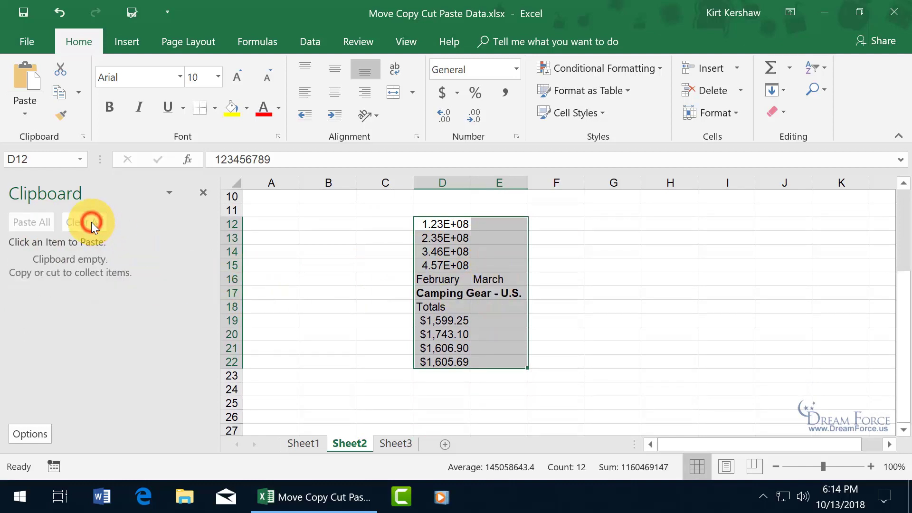
Return to Sheet1, review the Office Clipboard display options without changing them, and close the Clipboard
click(304, 443)
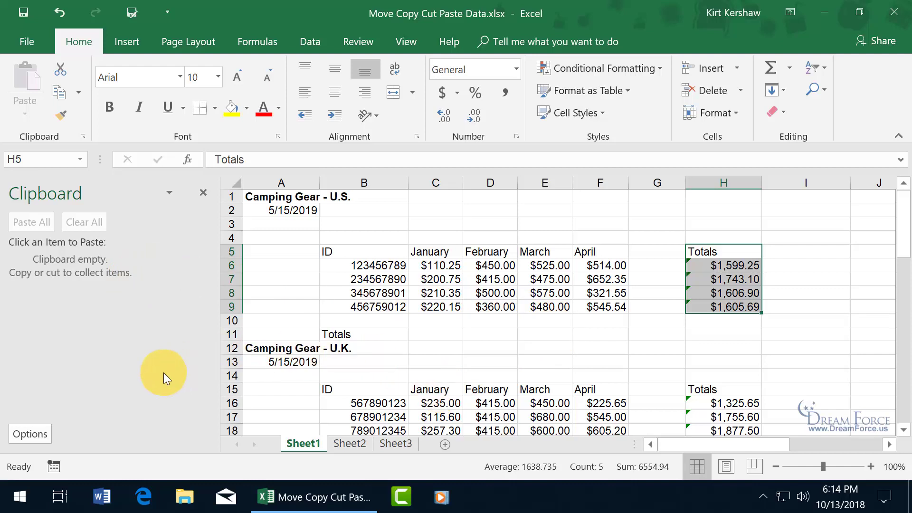
click(38, 434)
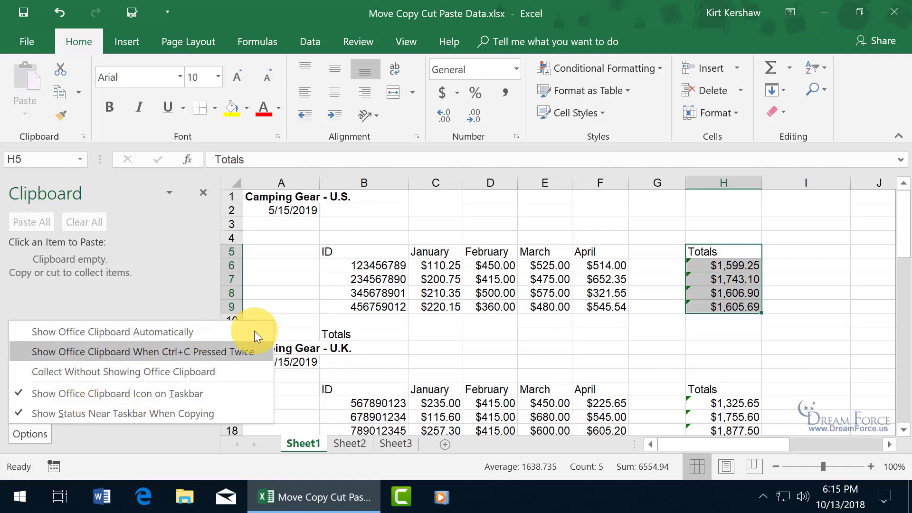
click(366, 307)
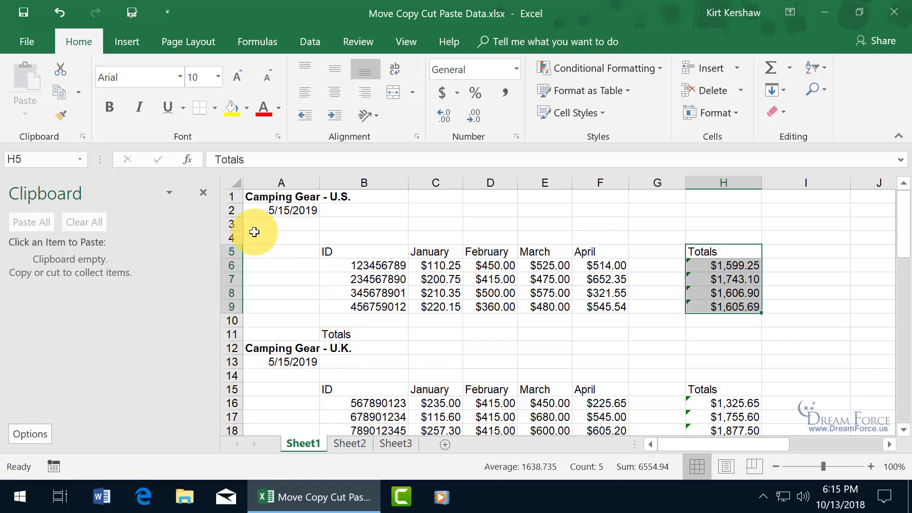
click(202, 192)
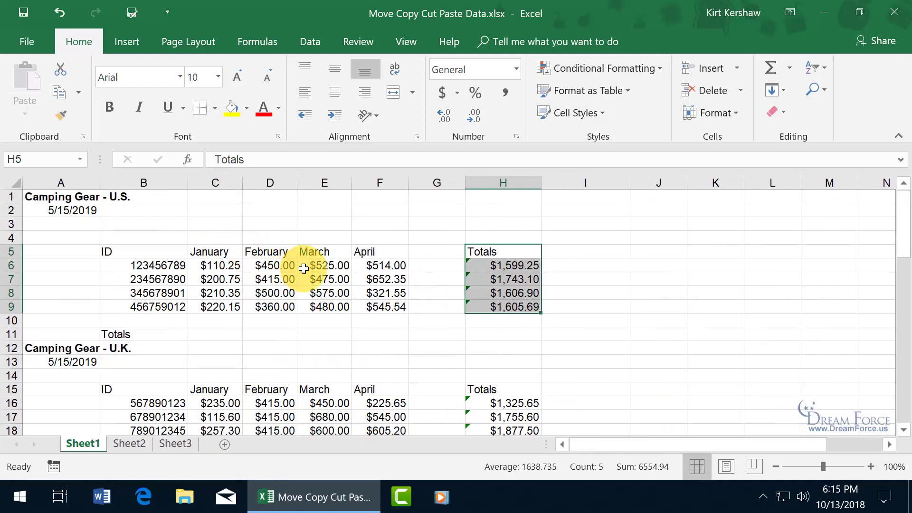
click(271, 251)
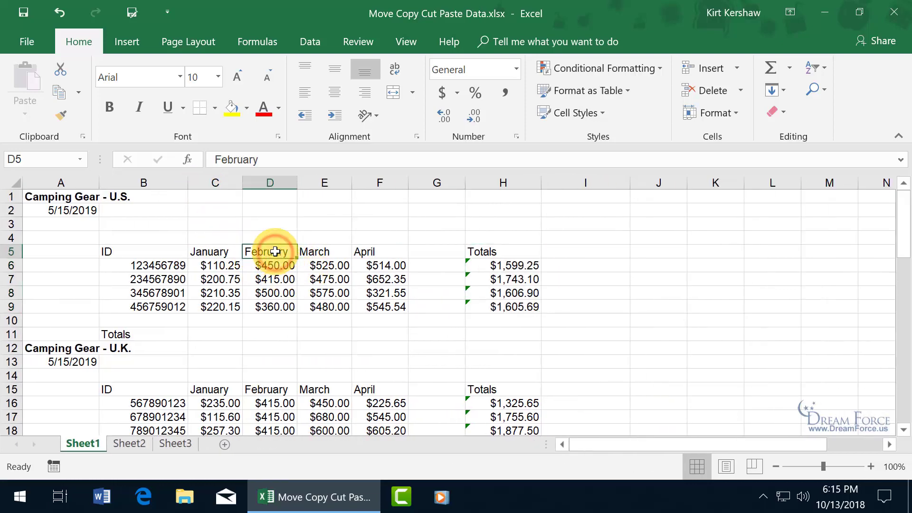
click(625, 261)
click(320, 250)
click(647, 250)
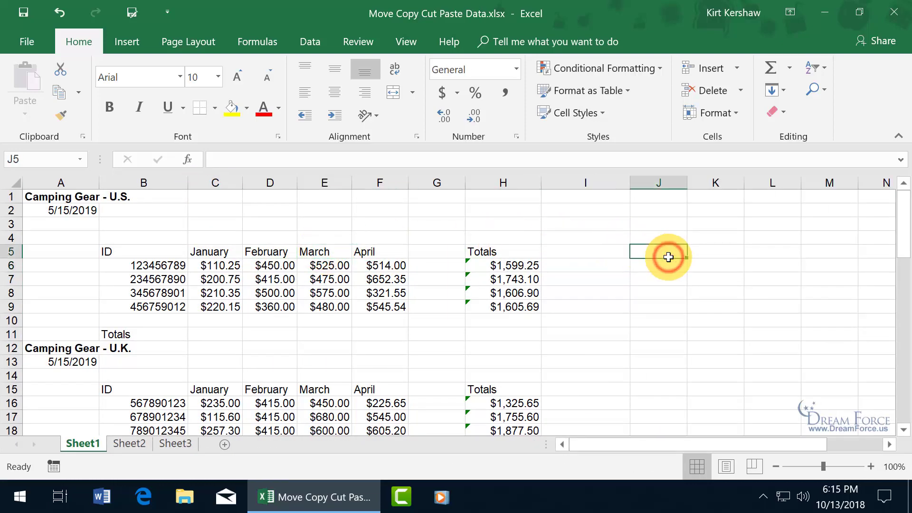
click(732, 251)
click(780, 253)
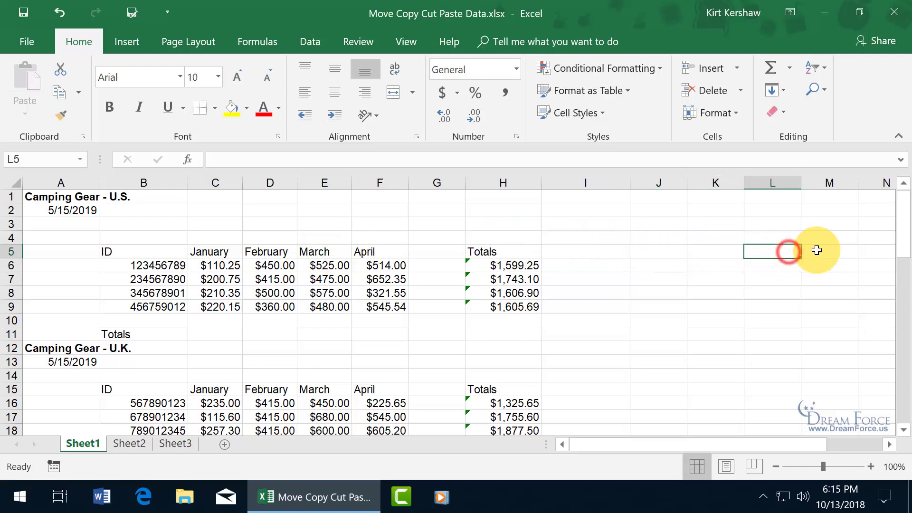
click(818, 250)
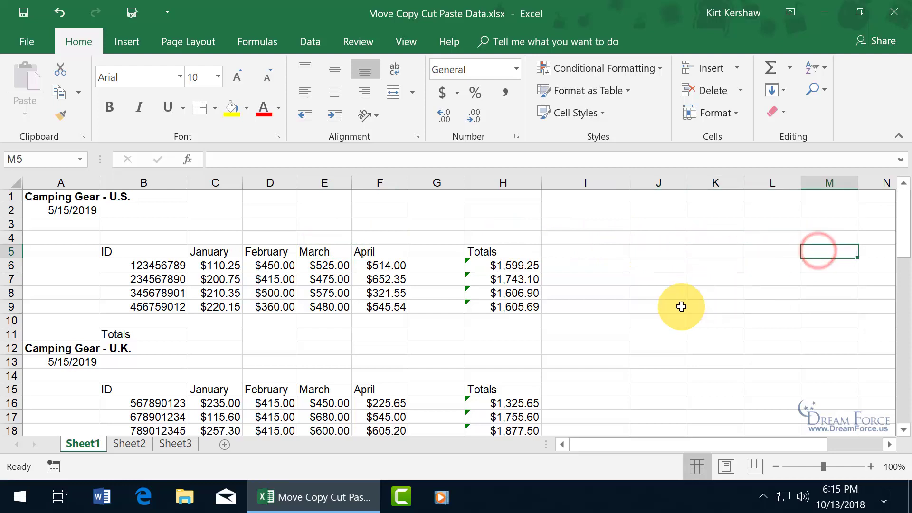
click(324, 253)
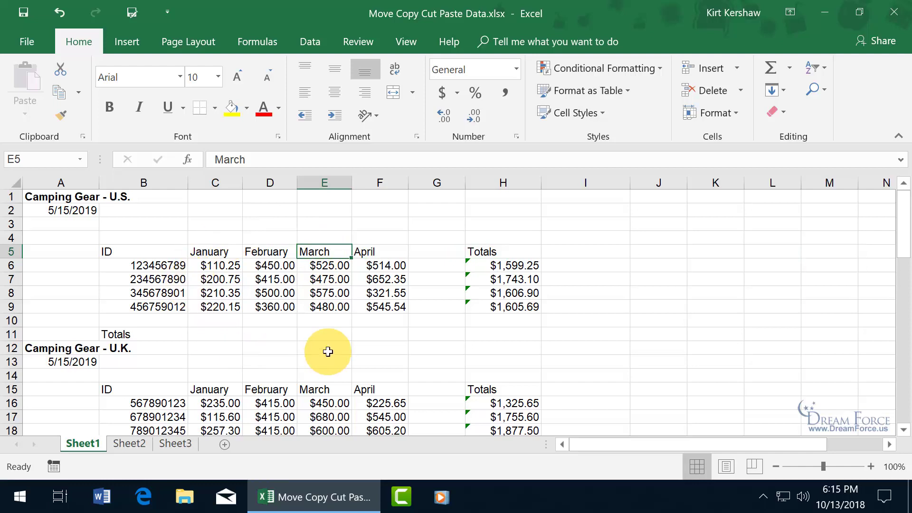
click(260, 252)
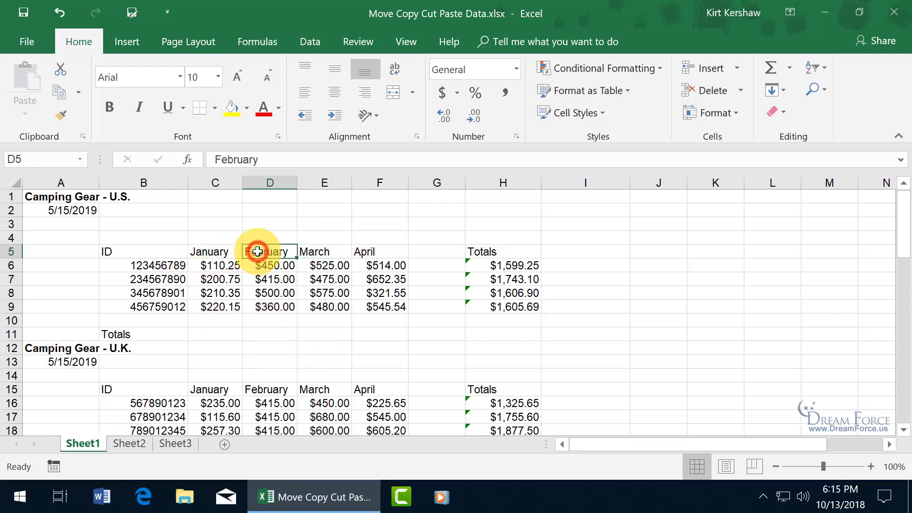
click(307, 287)
click(367, 291)
click(398, 264)
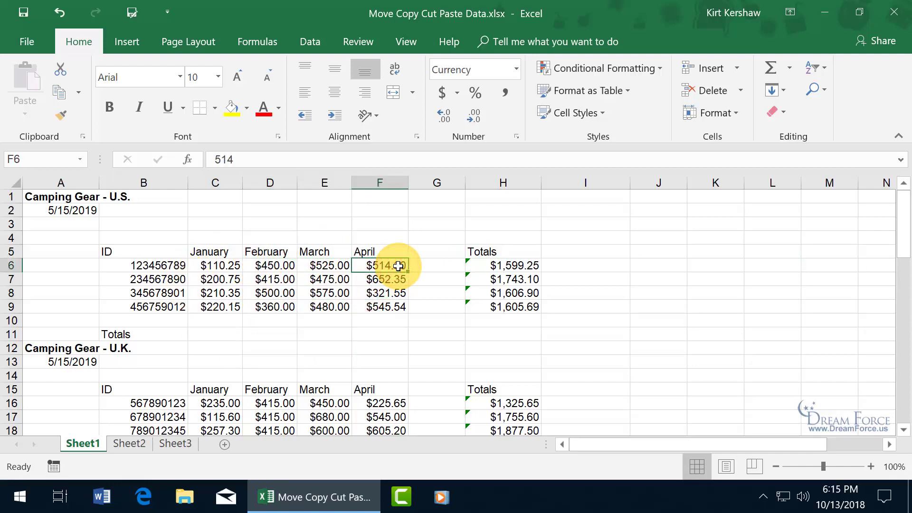
Reopen the Office Clipboard and examine its options for showing automatically or collecting without being shown
click(83, 136)
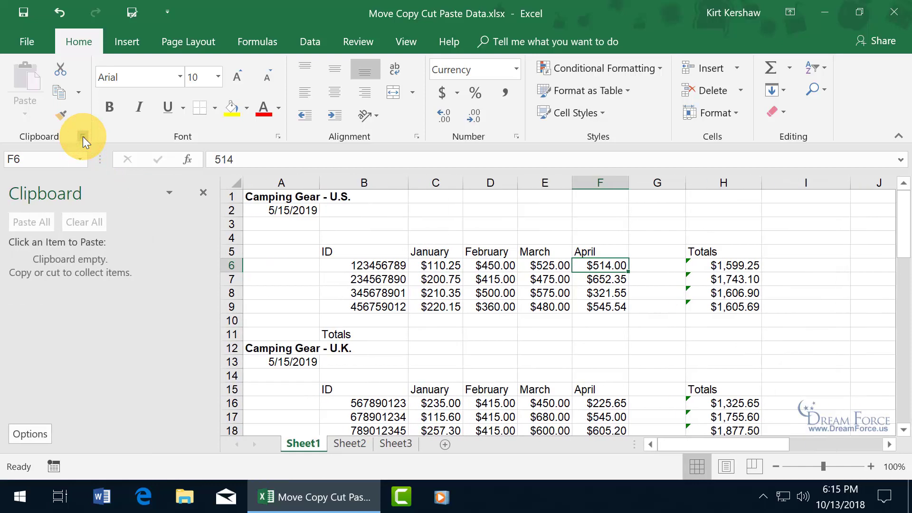
click(35, 434)
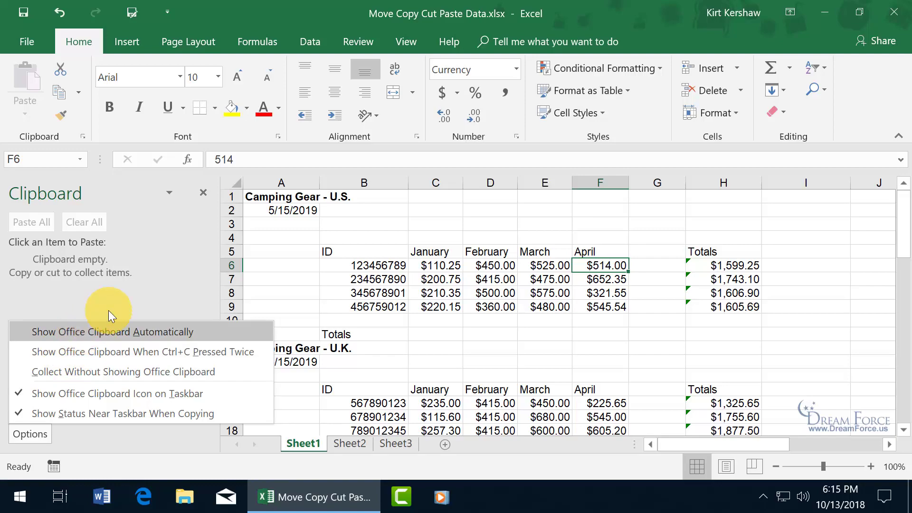
click(139, 289)
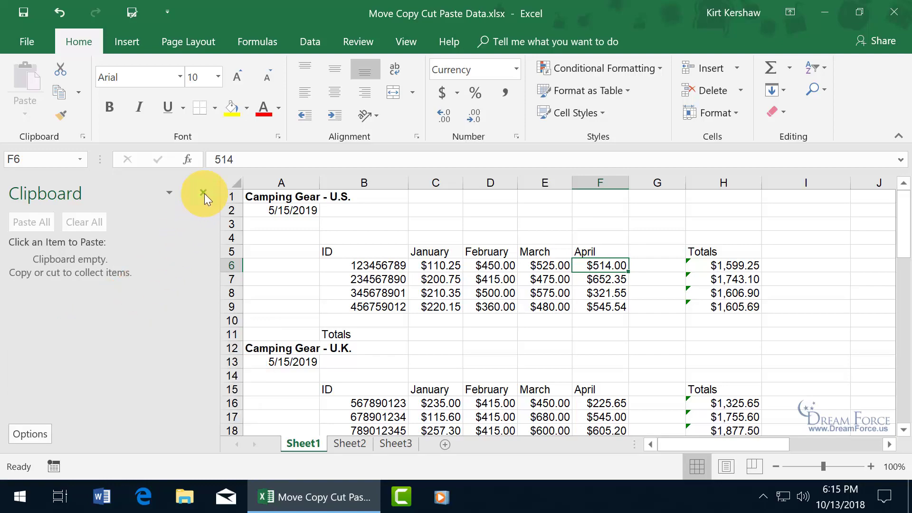